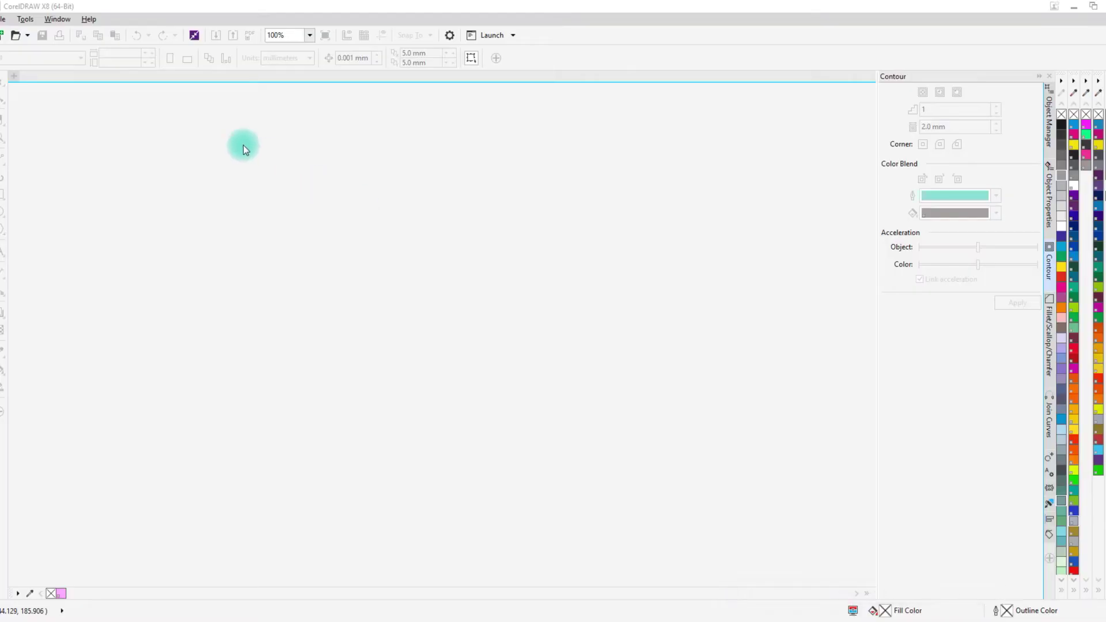
Step: Open the My artwork drawing and zoom to fit the Discovery badge in view
left_click(16, 38)
double_click(470, 208)
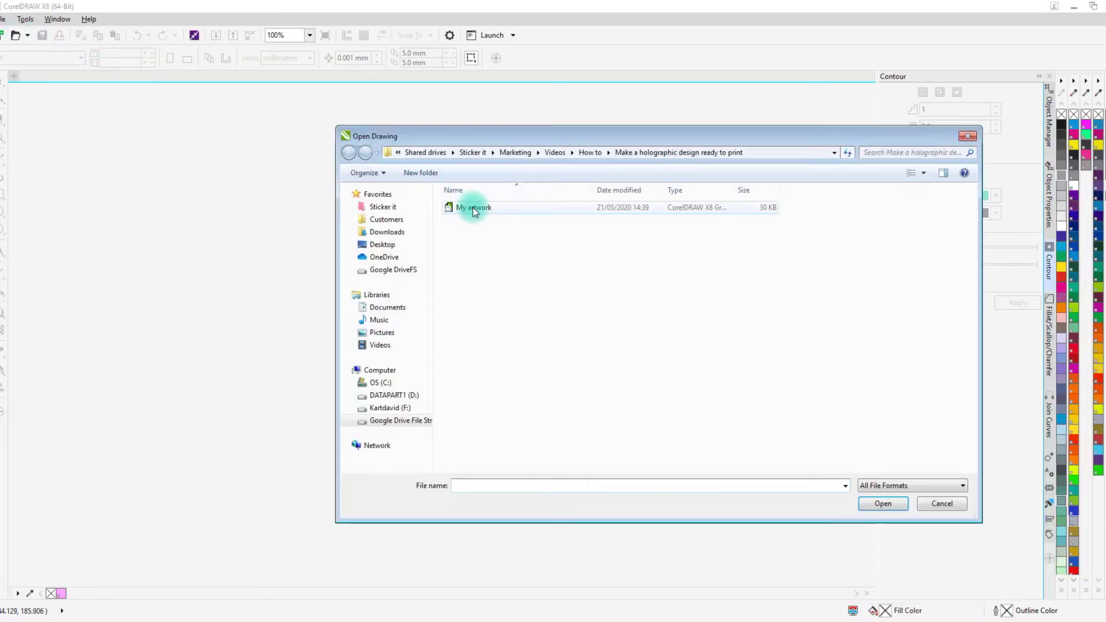
key("F4")
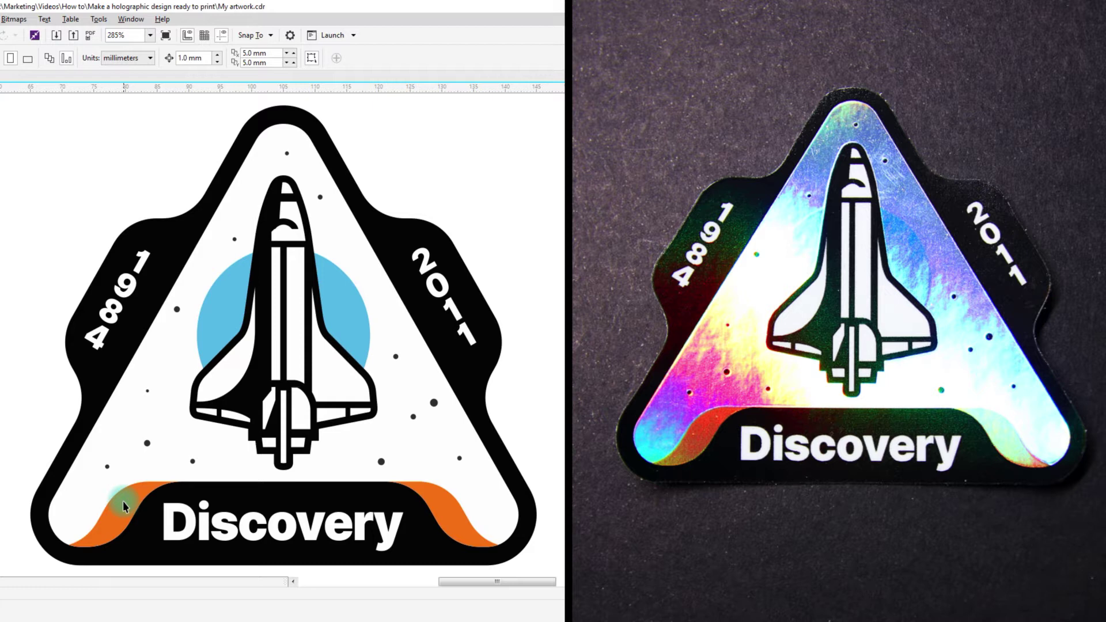
Step: Ungroup the badge artwork, then select the shuttle, the 4891 text and the outer badge shape
left_click(291, 217)
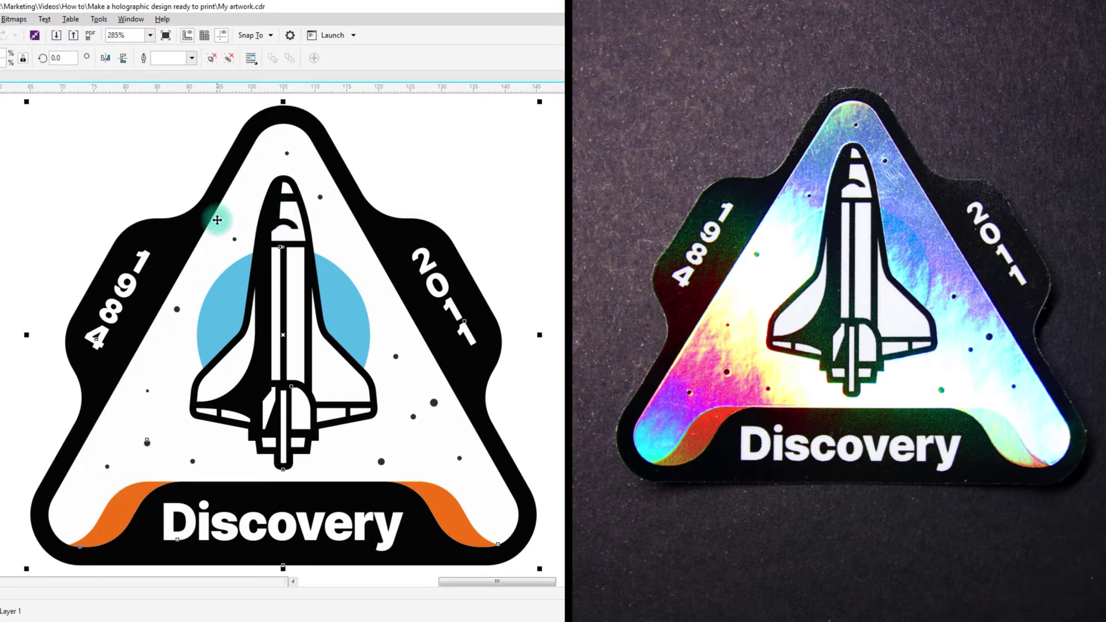
left_click(234, 60)
left_click(293, 218)
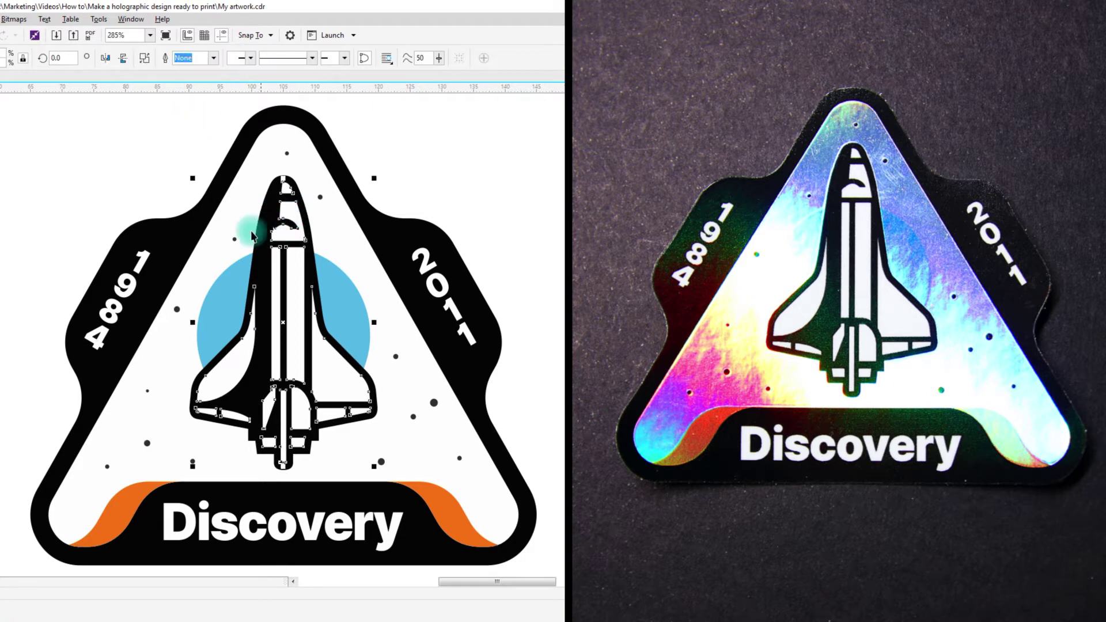
left_click(133, 270)
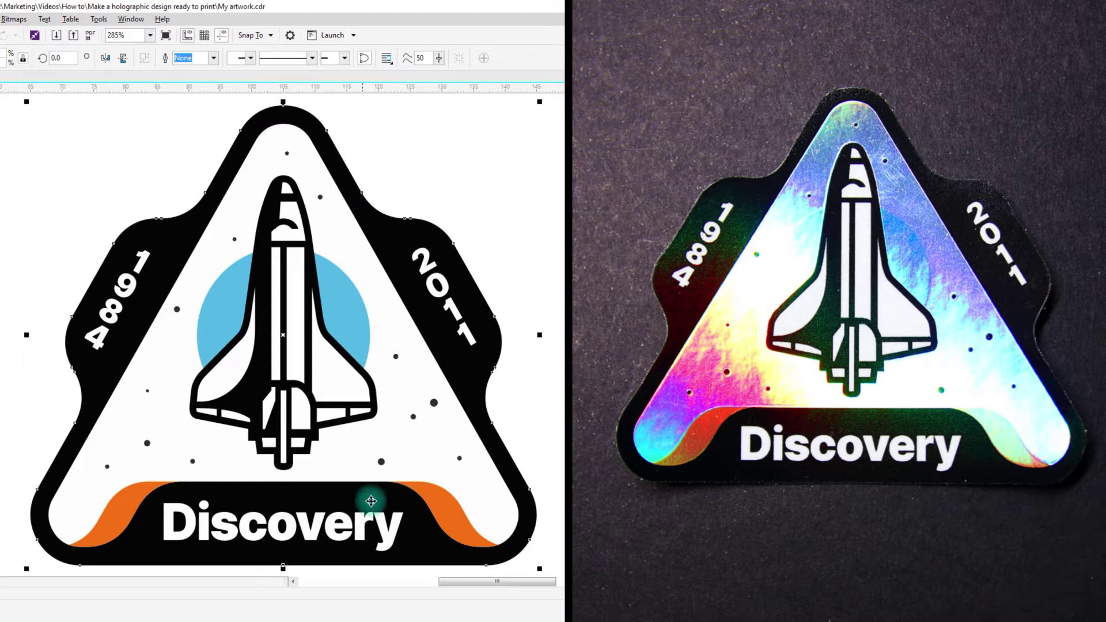
left_click(426, 523)
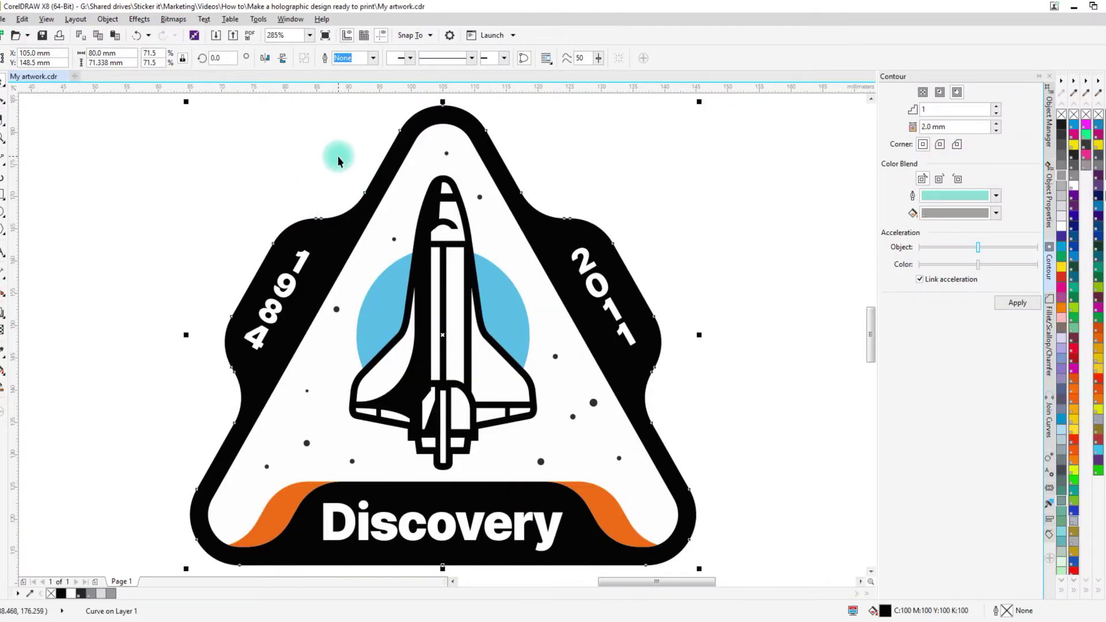
Step: Apply a 1-step, 2.0 mm outside contour to the black badge shape
left_click(338, 157)
scroll(347, 192, "down", 3)
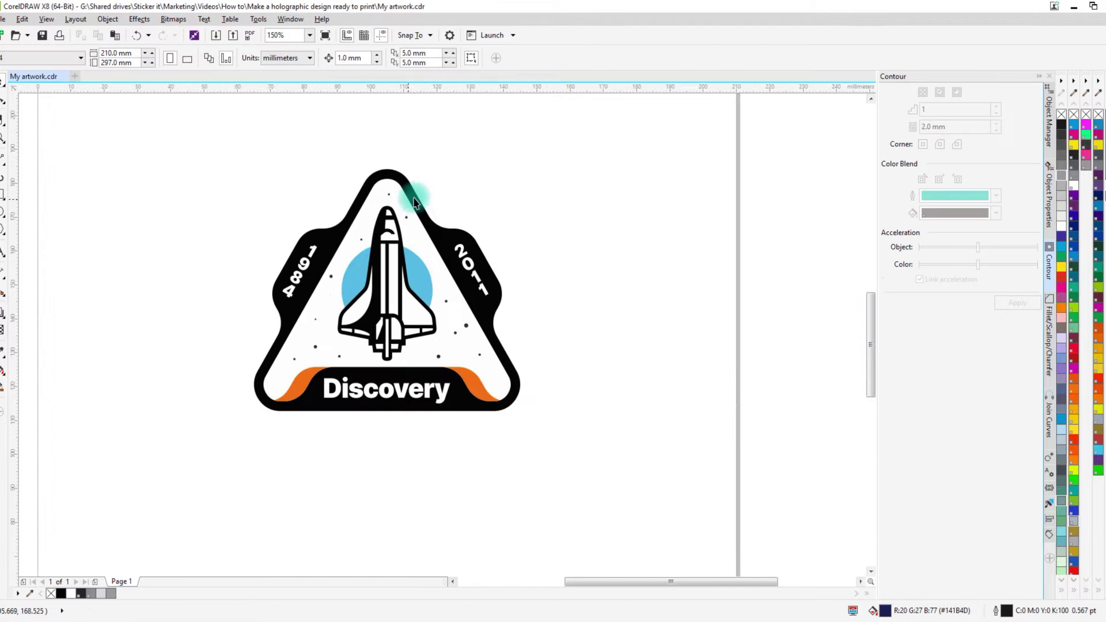
scroll(415, 213, "up", 3)
scroll(415, 214, "down", 2)
left_click(415, 214)
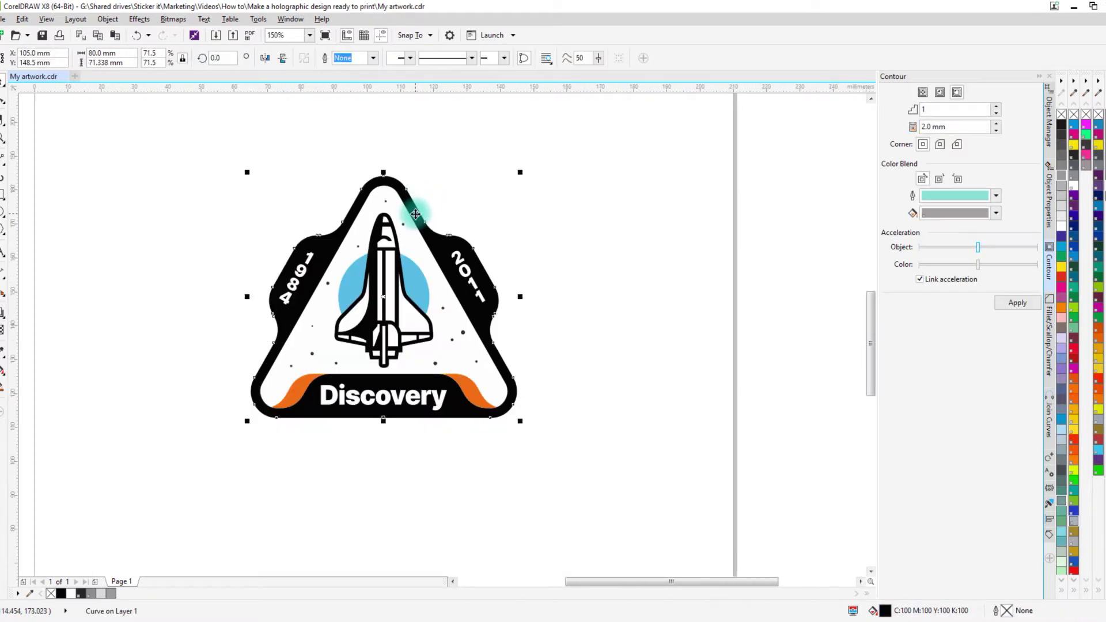
scroll(322, 233, "up", 2)
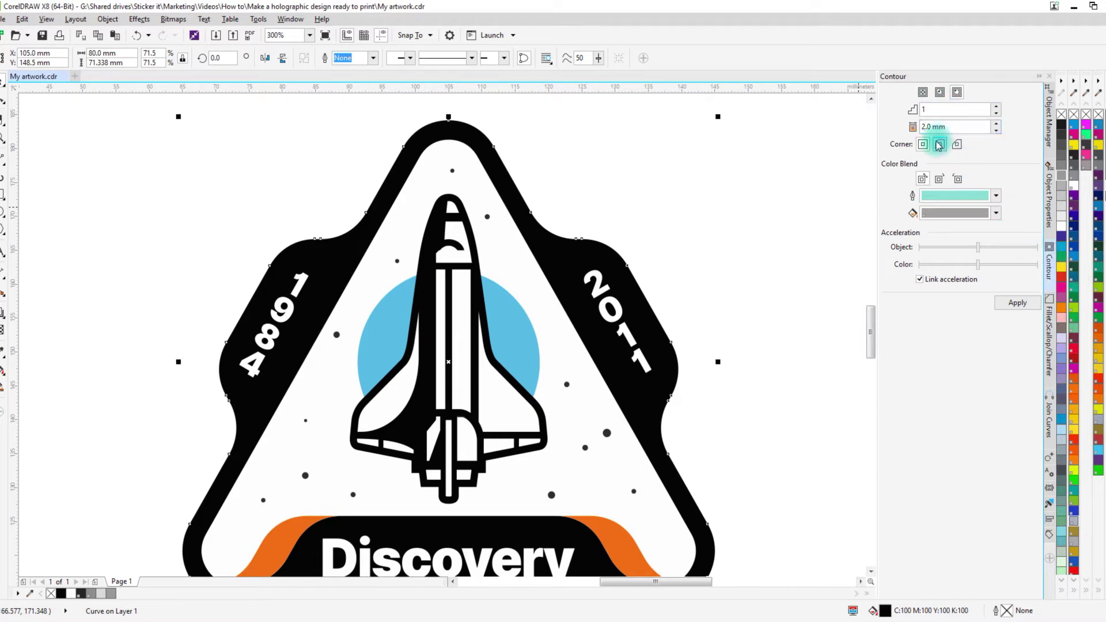
left_click(1017, 302)
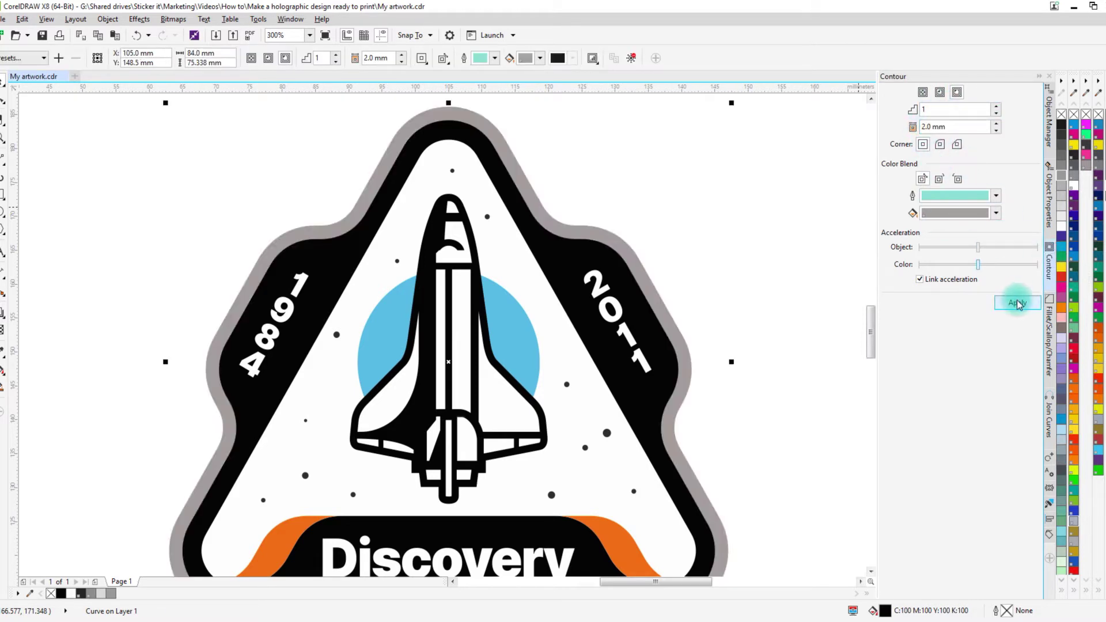
Step: Break the contour group apart and copy the badge's black attributes onto the contour
right_click(499, 141)
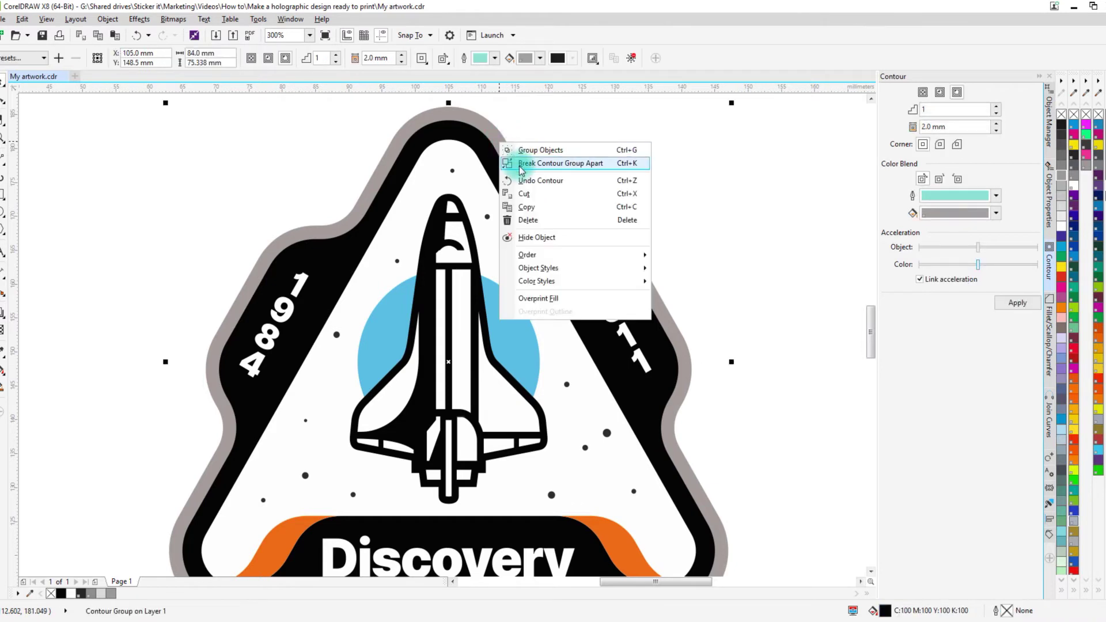
left_click(554, 159)
left_click(3, 352)
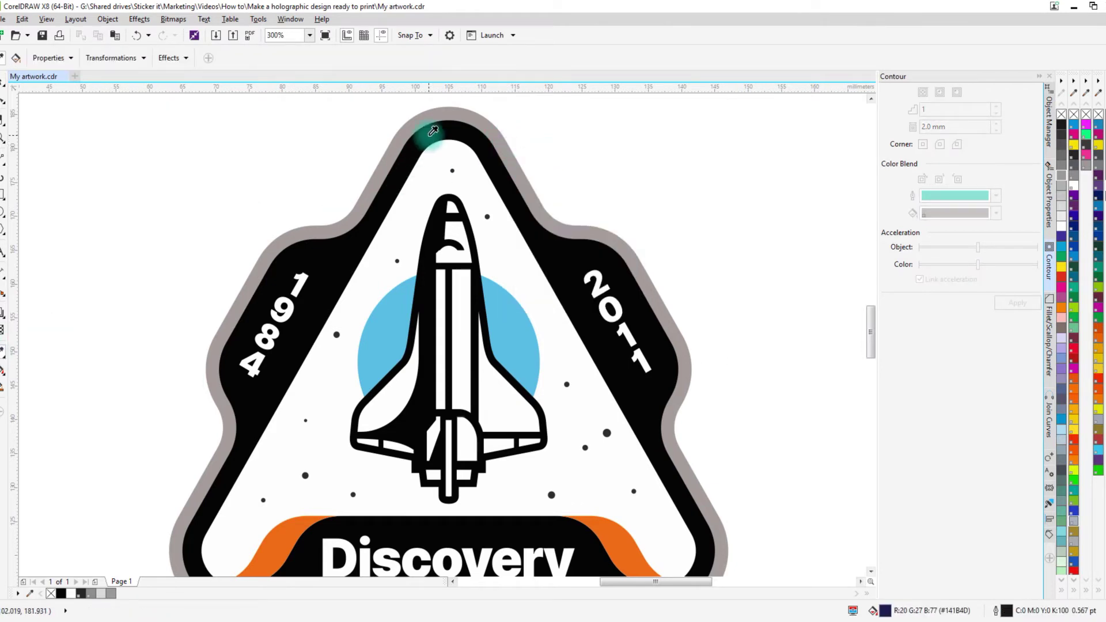
left_click(436, 115)
left_click(436, 115)
left_click(4, 86)
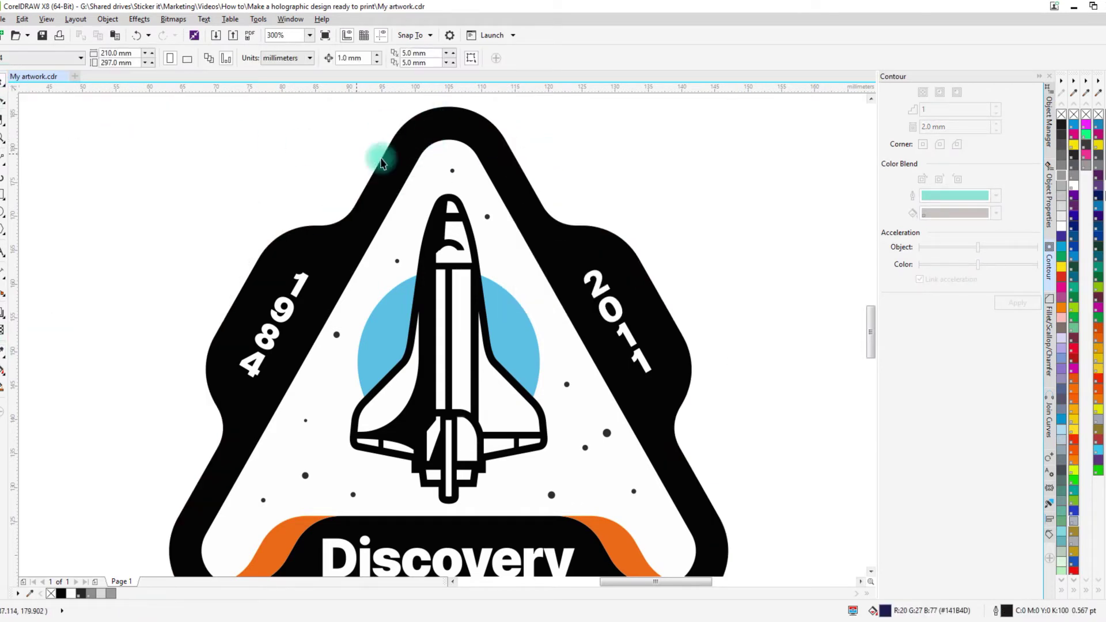
Step: Give the original badge curve no fill and a 1.0 pt magenta outline
left_click(453, 118)
mouse_move(454, 110)
left_mouse_down()
mouse_move(563, 123)
mouse_move(449, 118)
left_mouse_up()
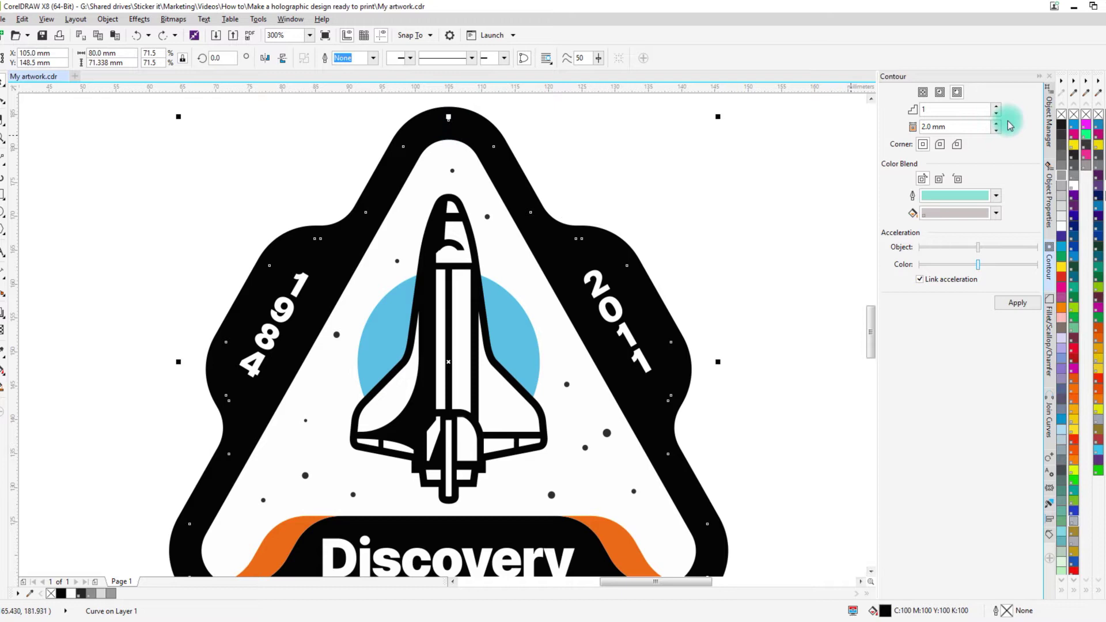
right_click(1087, 122)
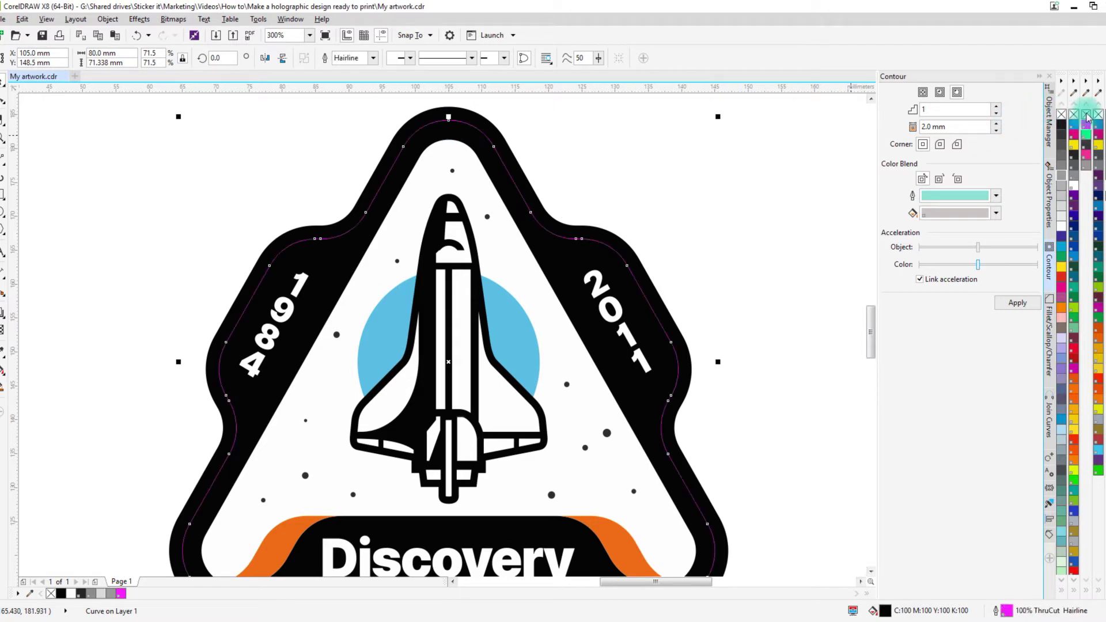
left_click(1073, 117)
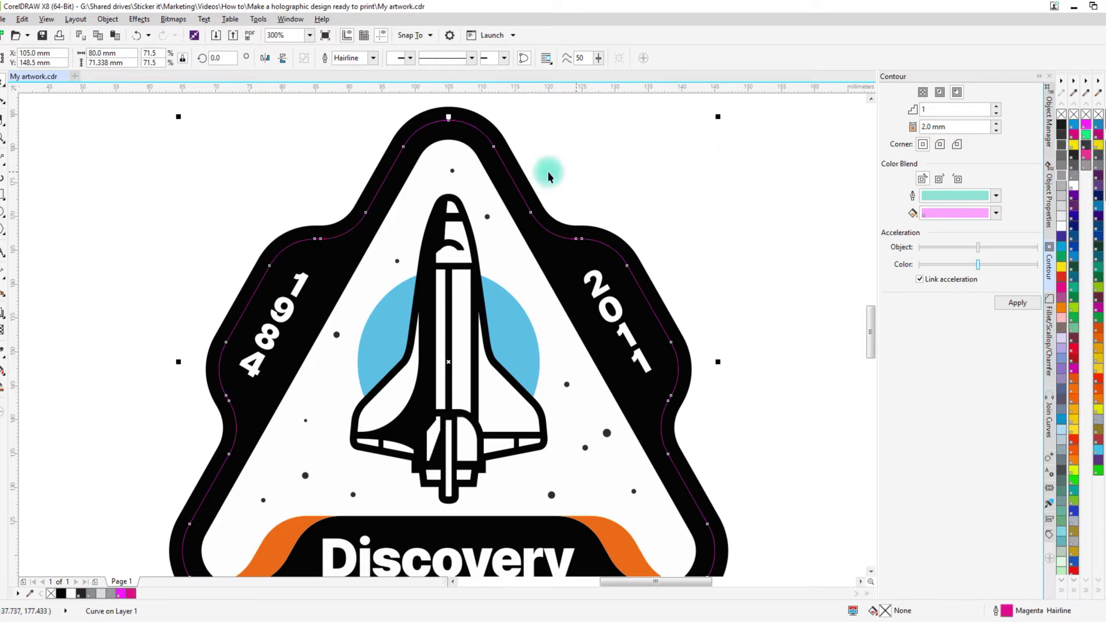
left_click(374, 58)
left_click(346, 98)
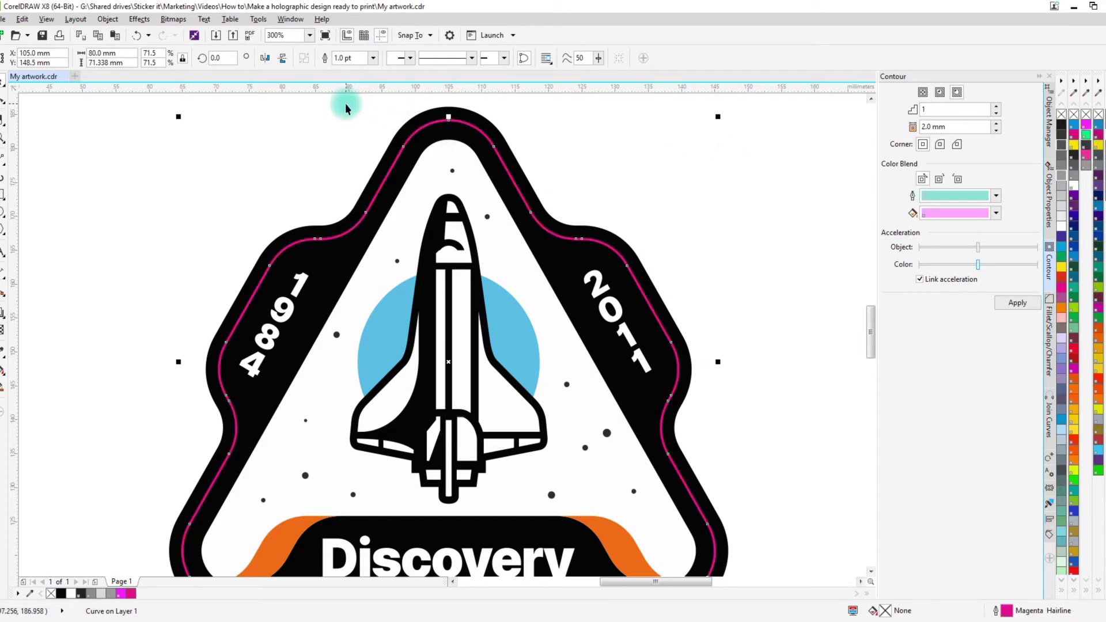
left_click(527, 124)
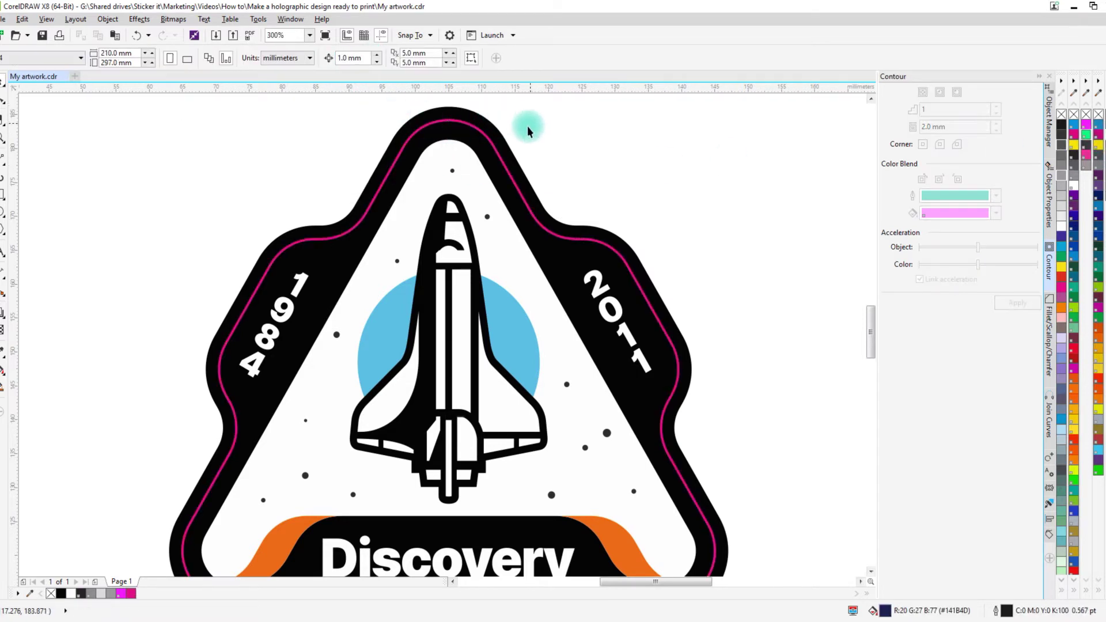
left_click(493, 146)
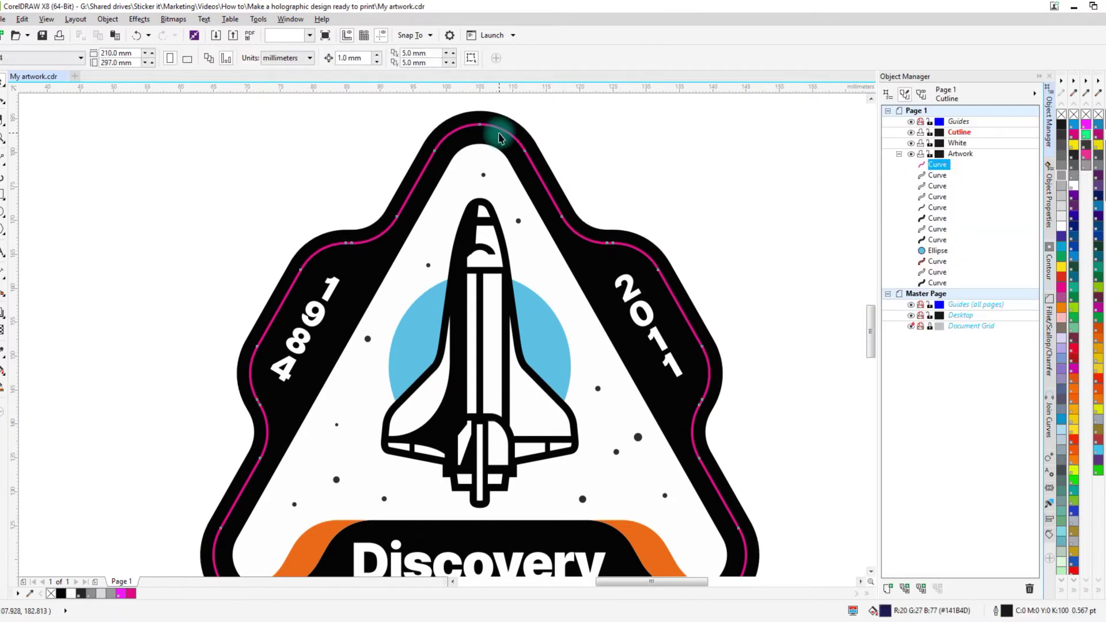
Step: Move the magenta cut line curve onto the Cutline layer
left_click(497, 132)
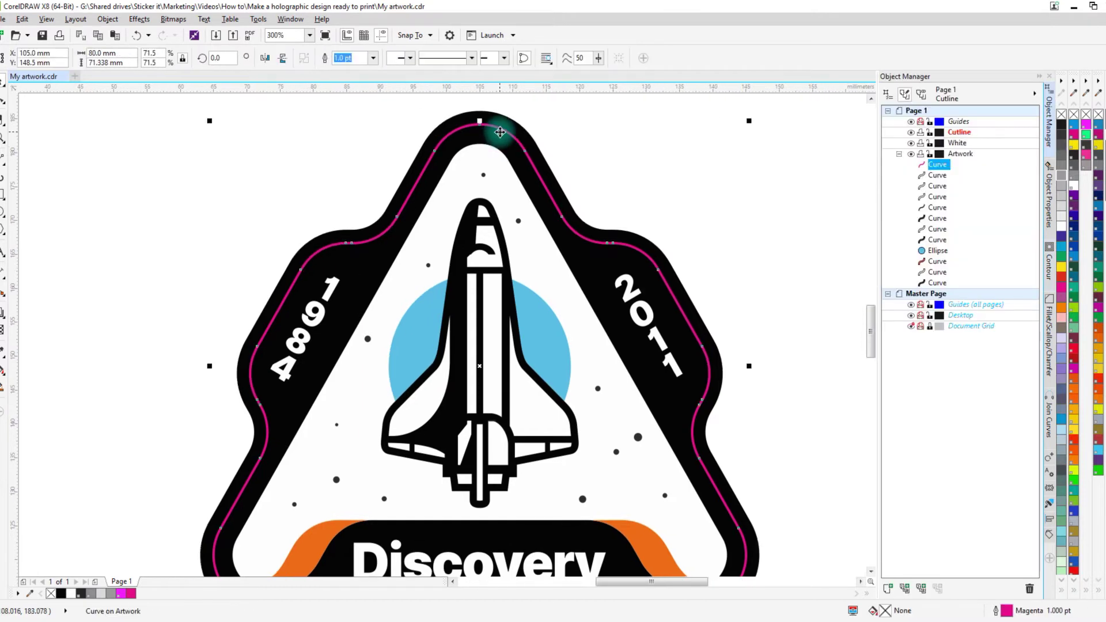
left_click_drag(936, 168, 928, 136)
left_click(666, 172)
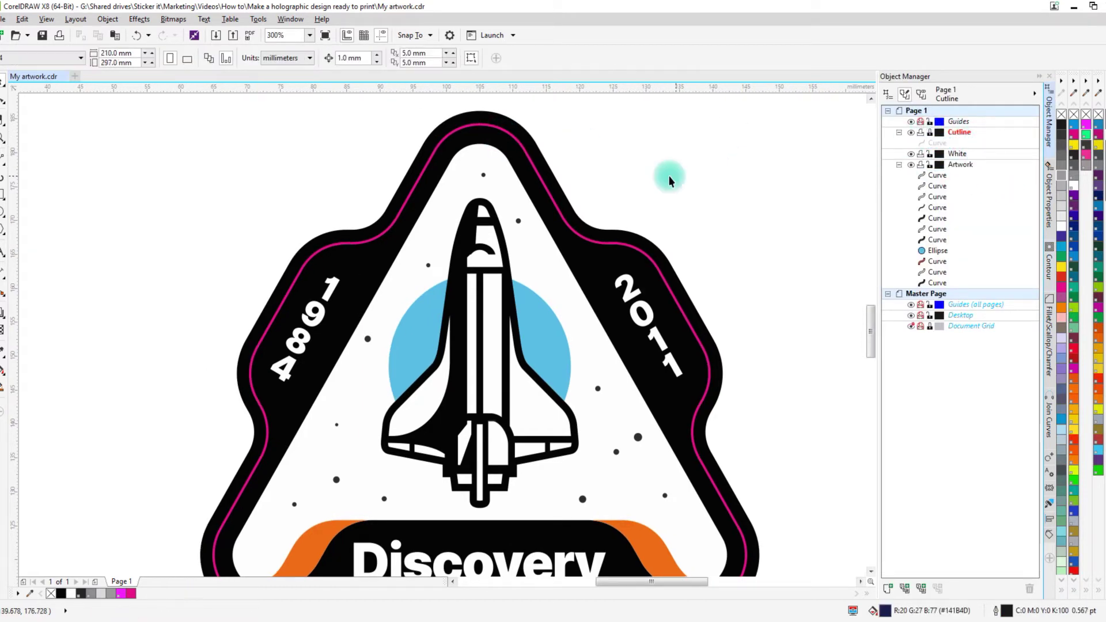
left_click(500, 155)
Step: Collapse the Artwork layer's contents in the Object Manager
left_click(605, 143)
scroll(605, 143, "left", 2)
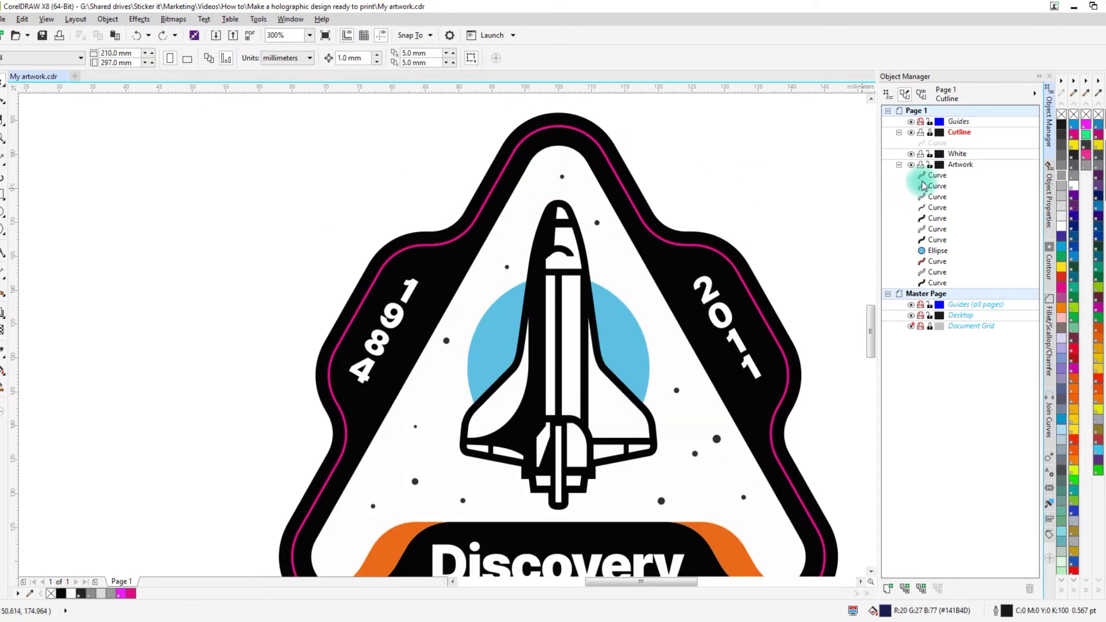
left_click(899, 165)
scroll(600, 153, "down", 3)
scroll(634, 173, "up", 4)
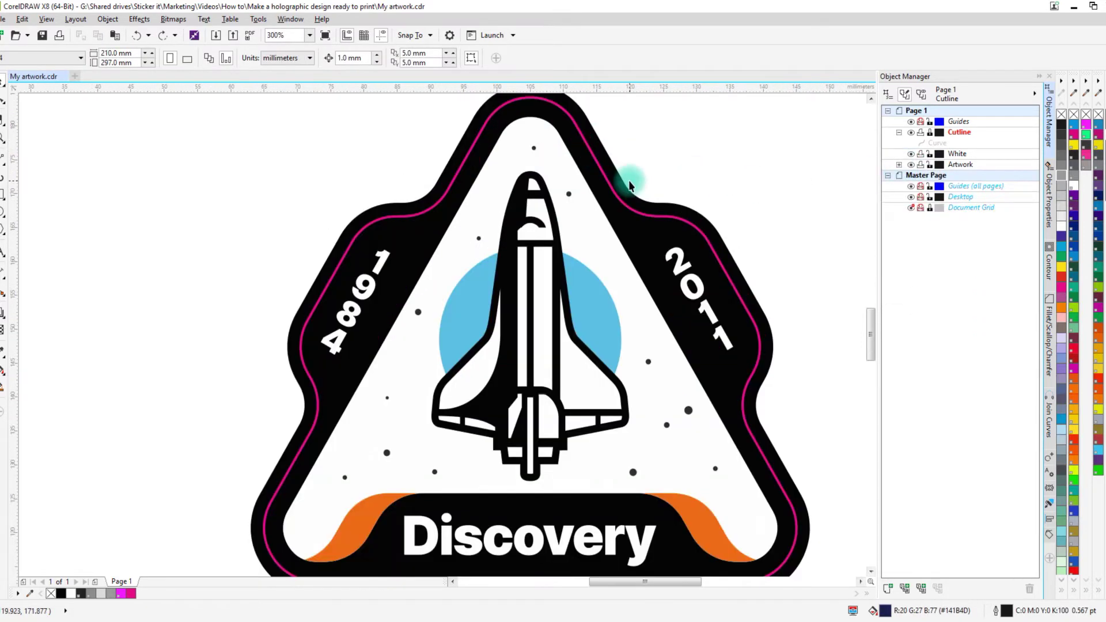
scroll(585, 176, "down", 1)
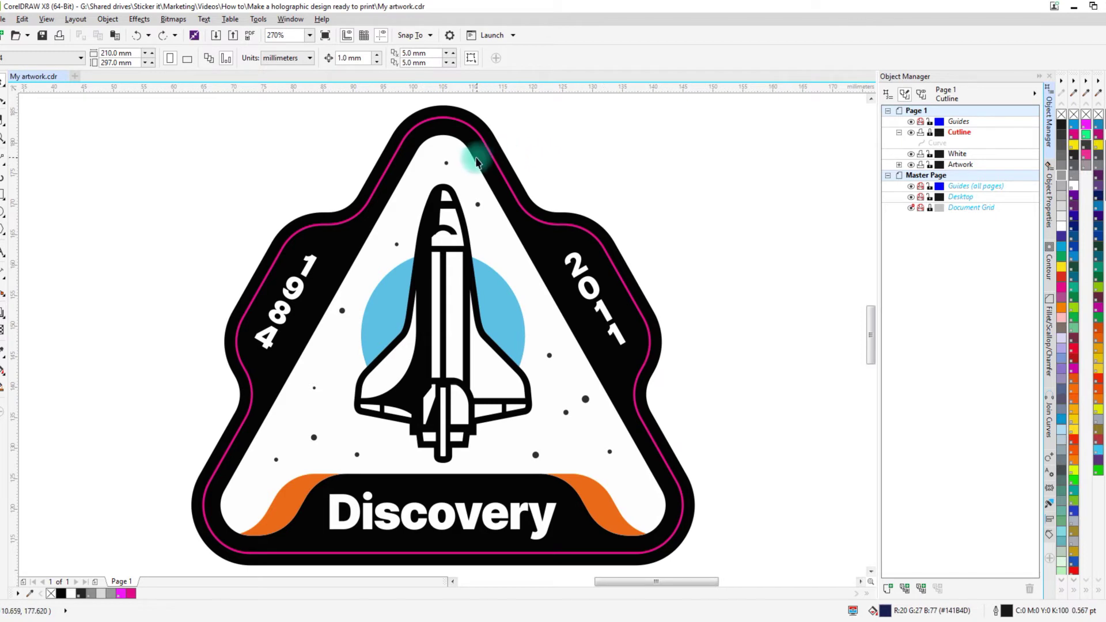
Step: Paste copies of the inner and outer badge shapes onto the White layer
left_click(568, 220)
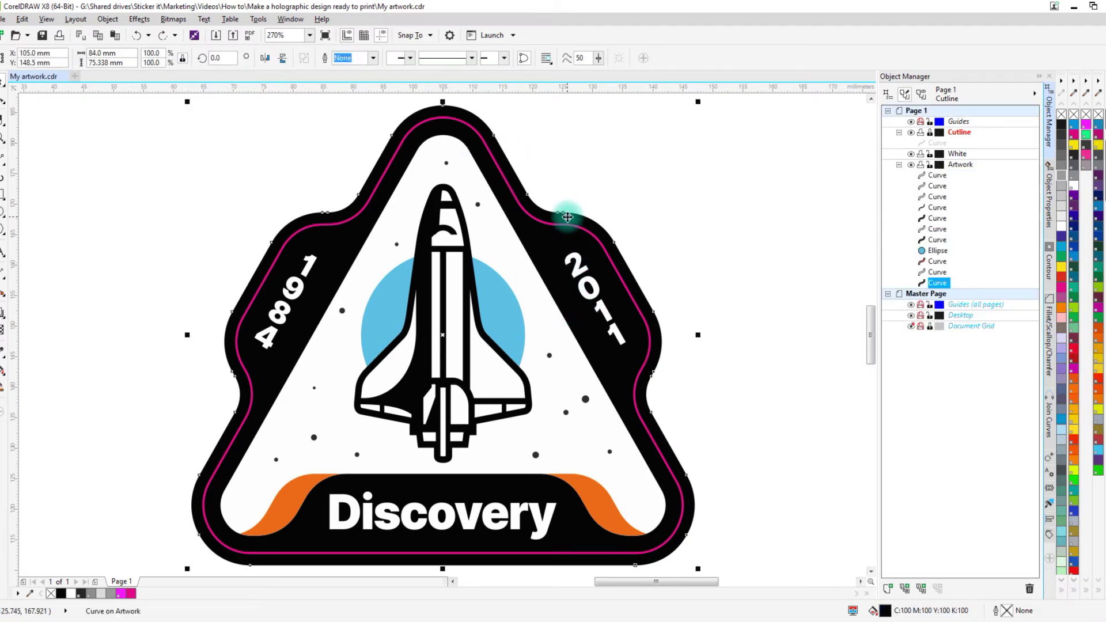
left_click(459, 154)
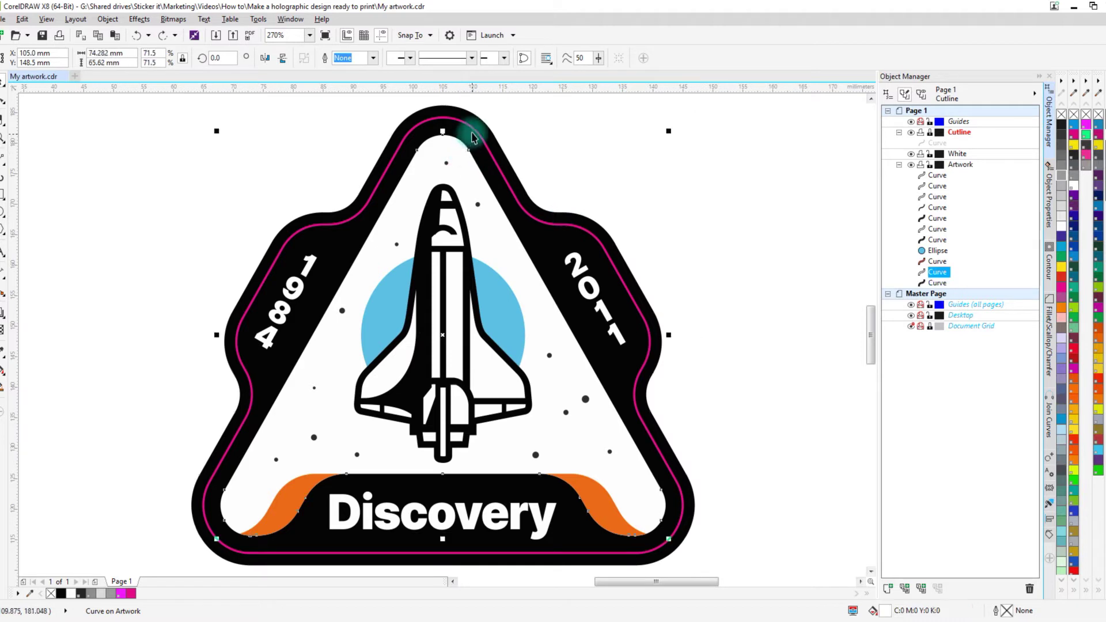
left_click(464, 115, "shift")
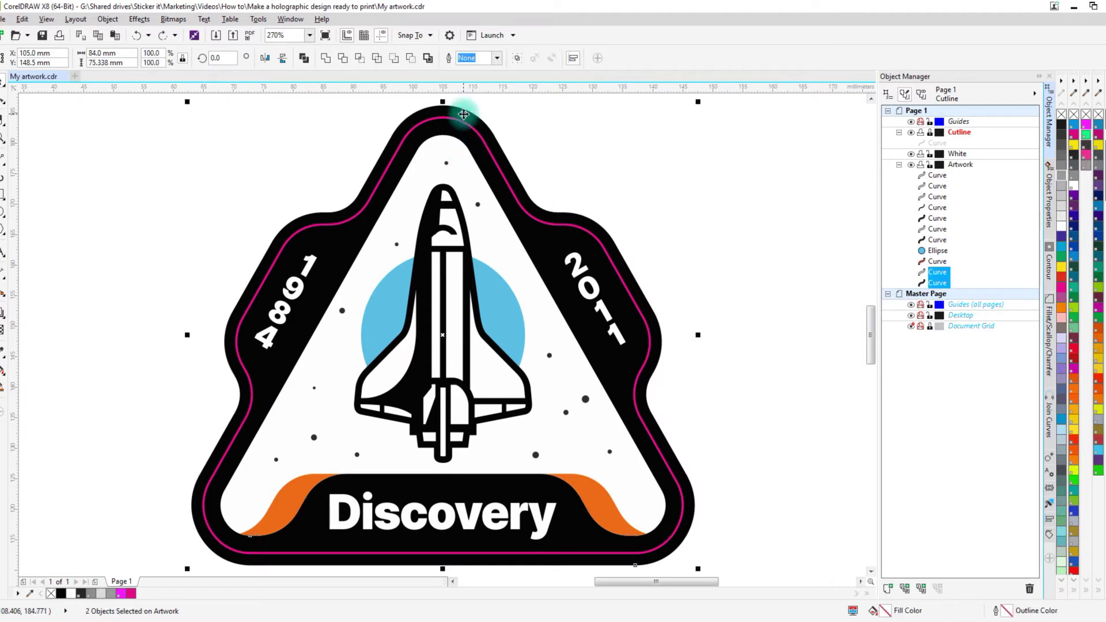
left_click(958, 154)
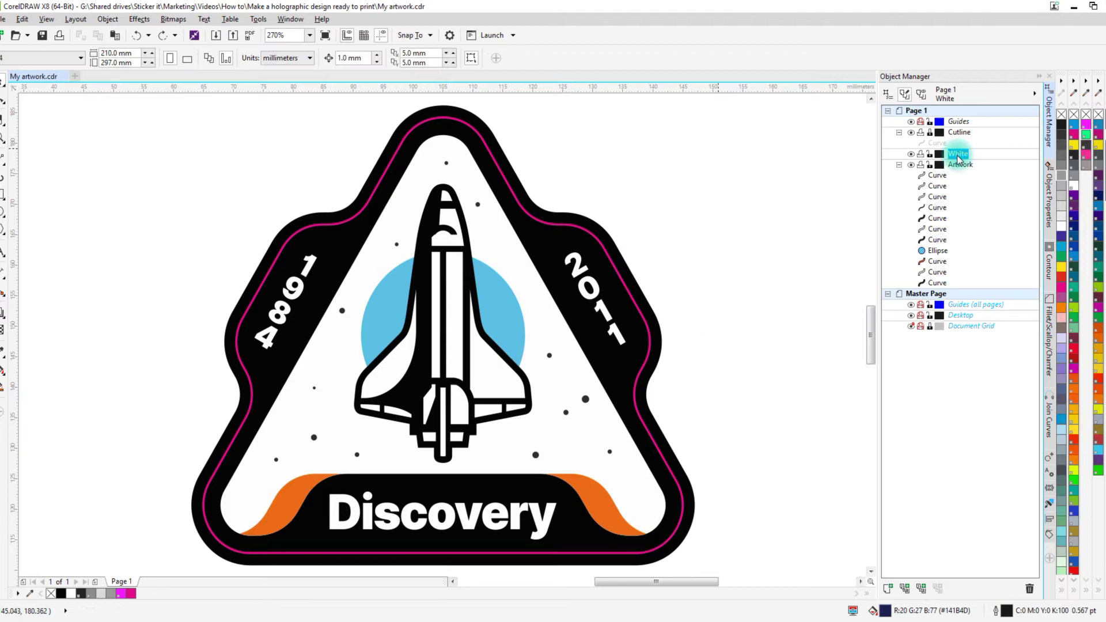
key("ctrl+v")
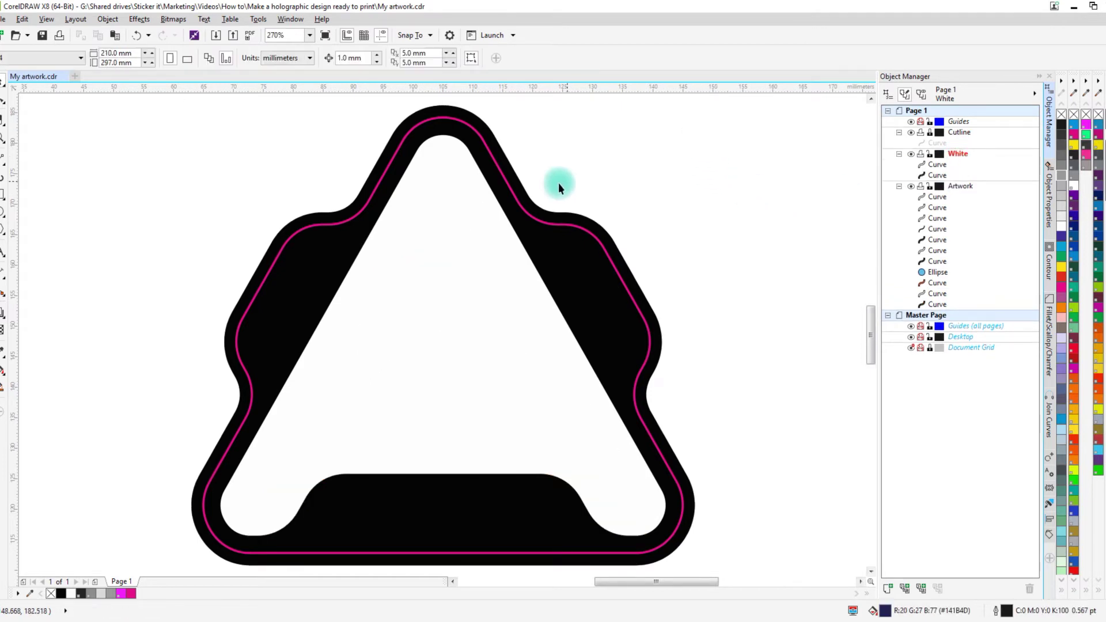
Step: Combine the two pasted shapes into one curve and fill it white
left_click(445, 193)
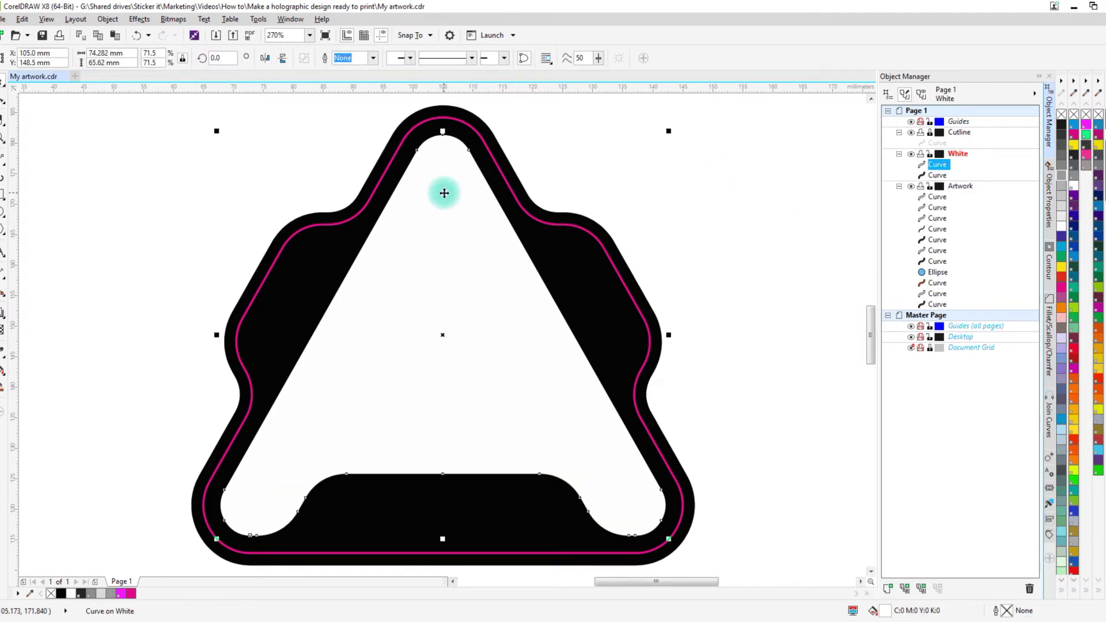
left_click(456, 111, "shift")
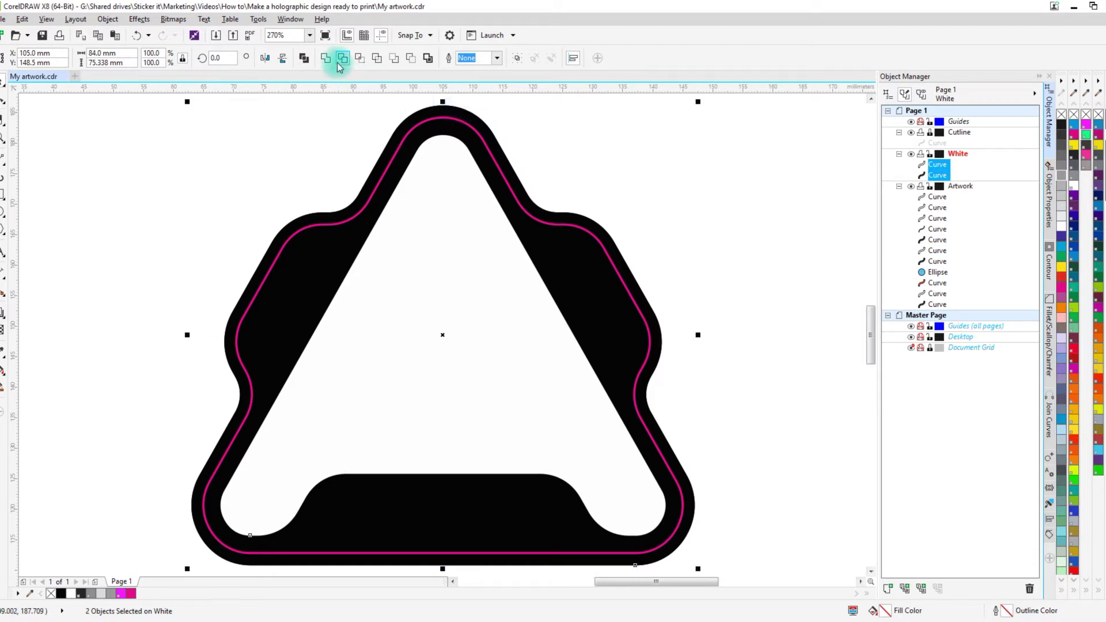
left_click(302, 59)
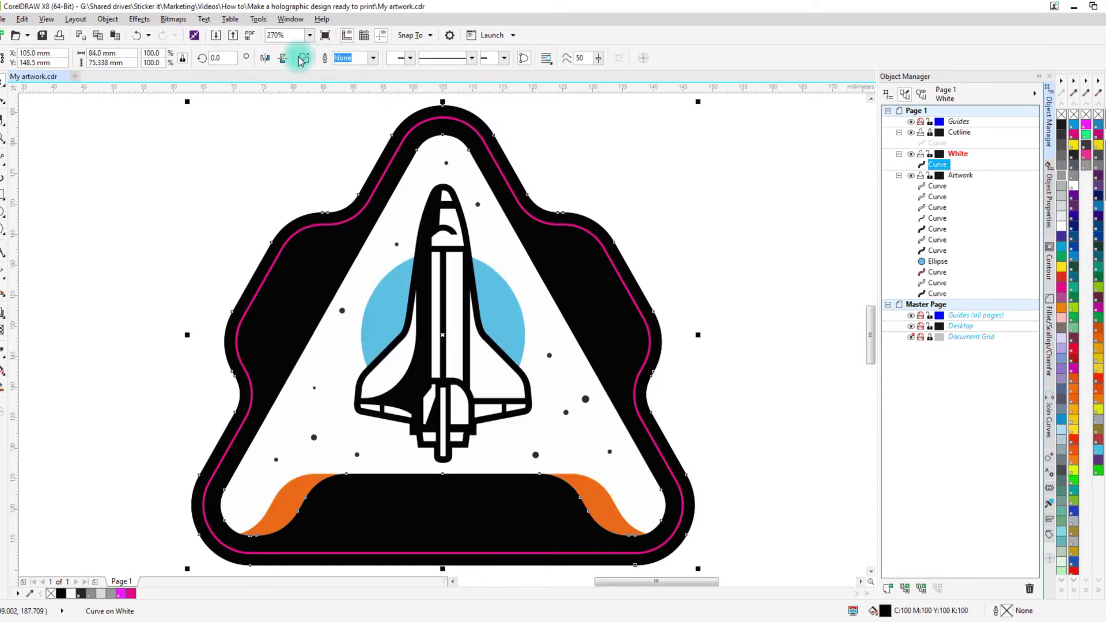
left_click(1075, 191)
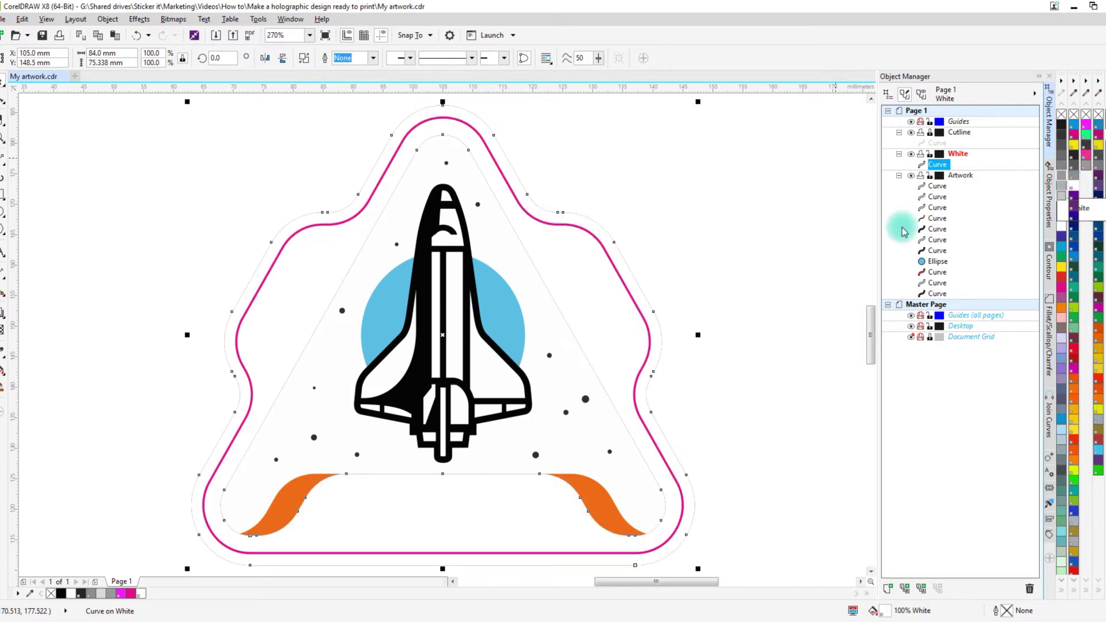
right_click(499, 160)
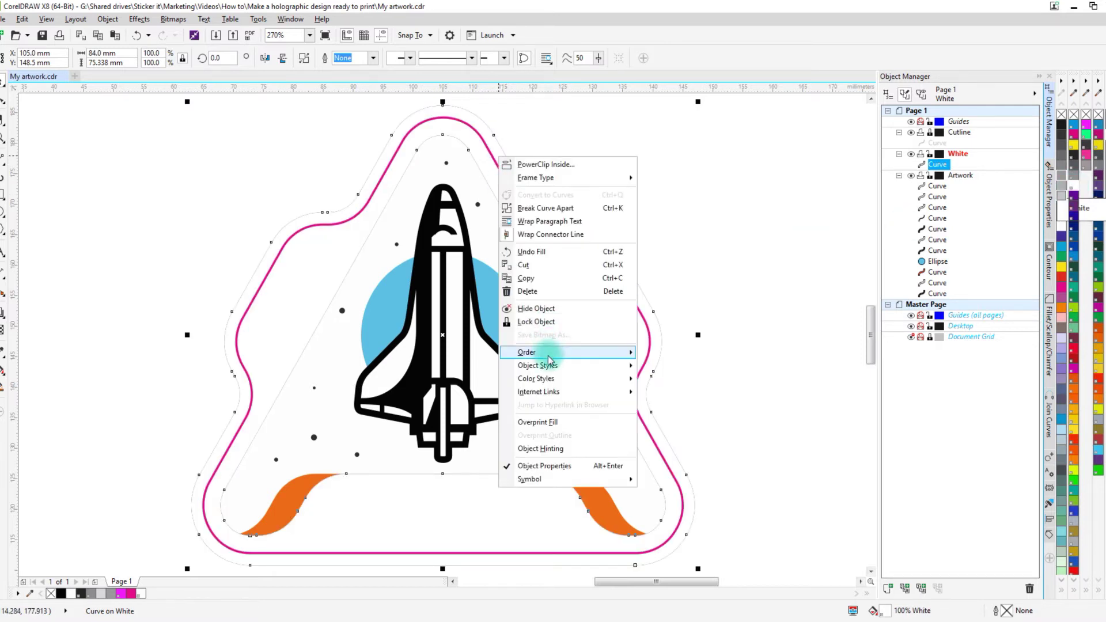
Step: Set the white shape to Overprint Fill and toggle Simulate Overprints on, then off
left_click(556, 423)
left_click(244, 174)
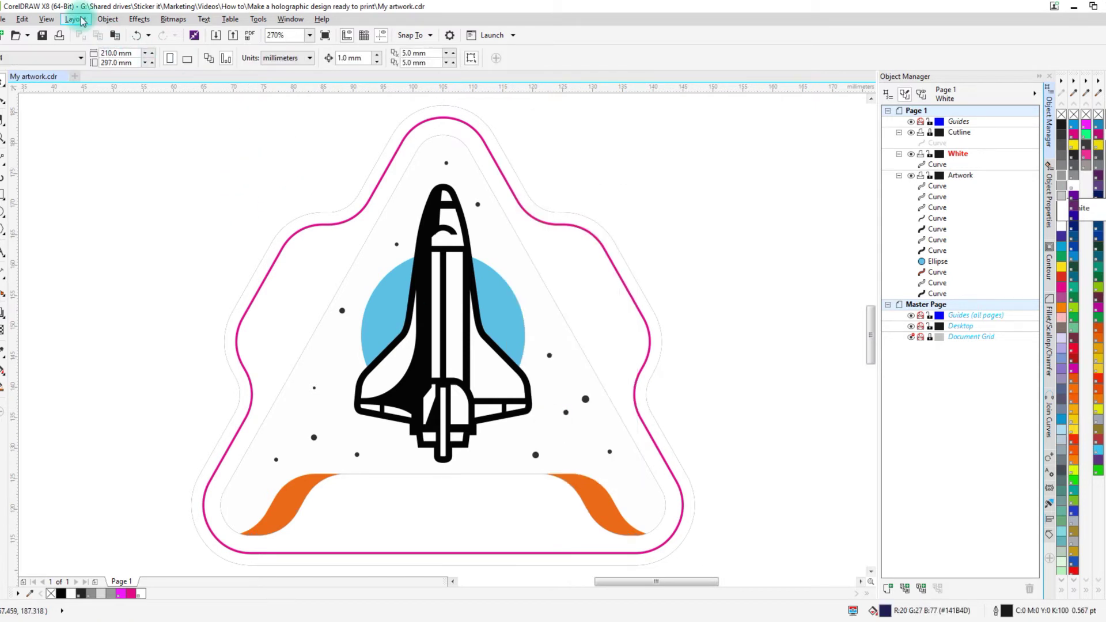
left_click(46, 19)
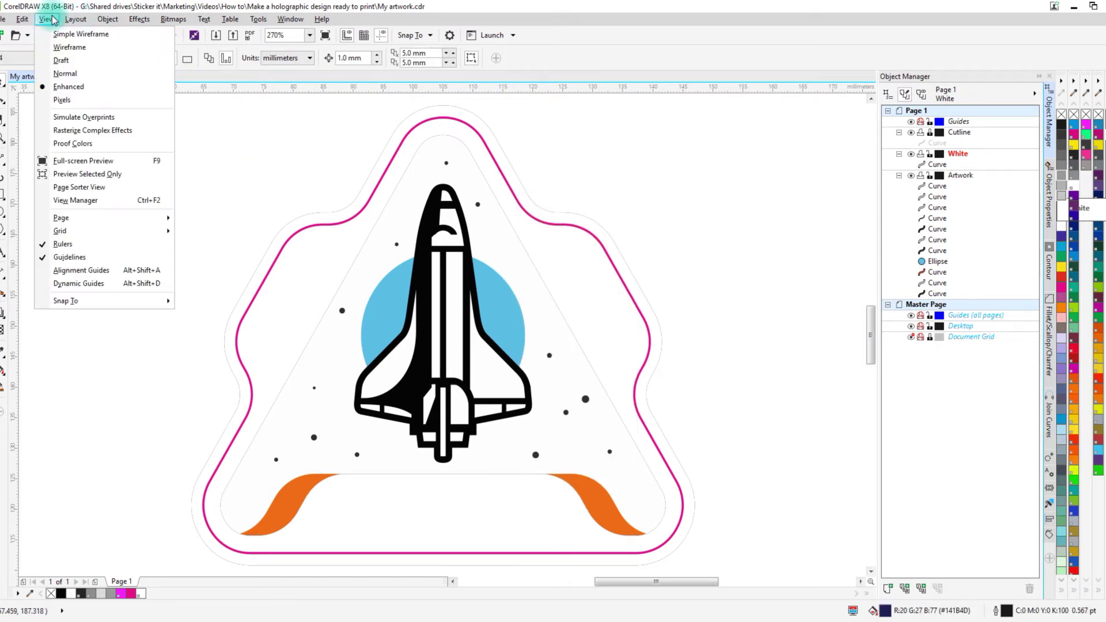
left_click(86, 118)
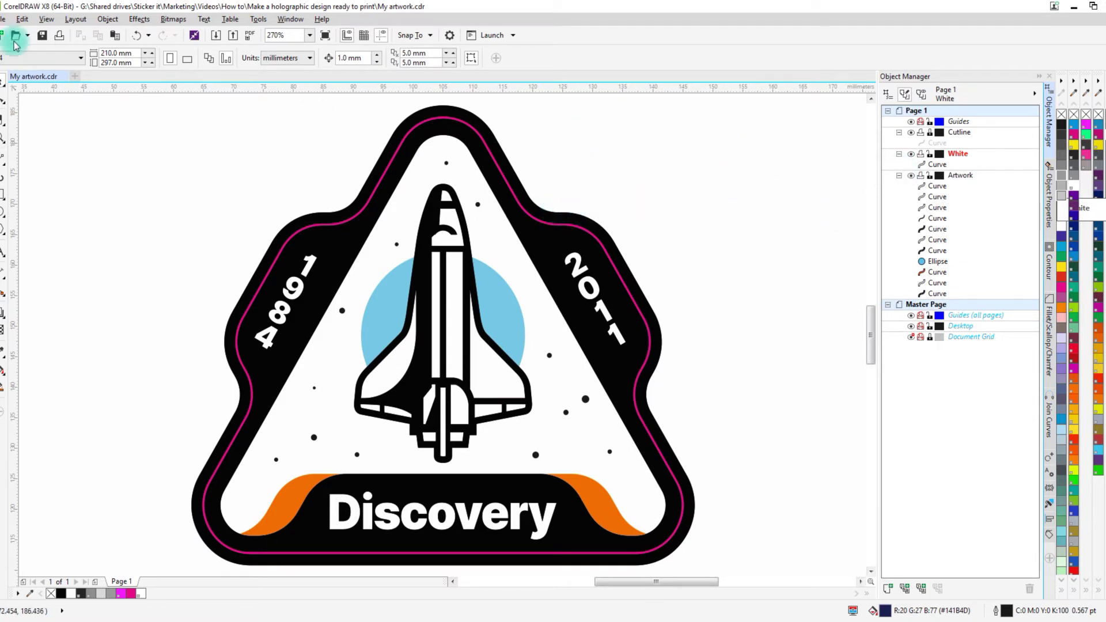
left_click(46, 19)
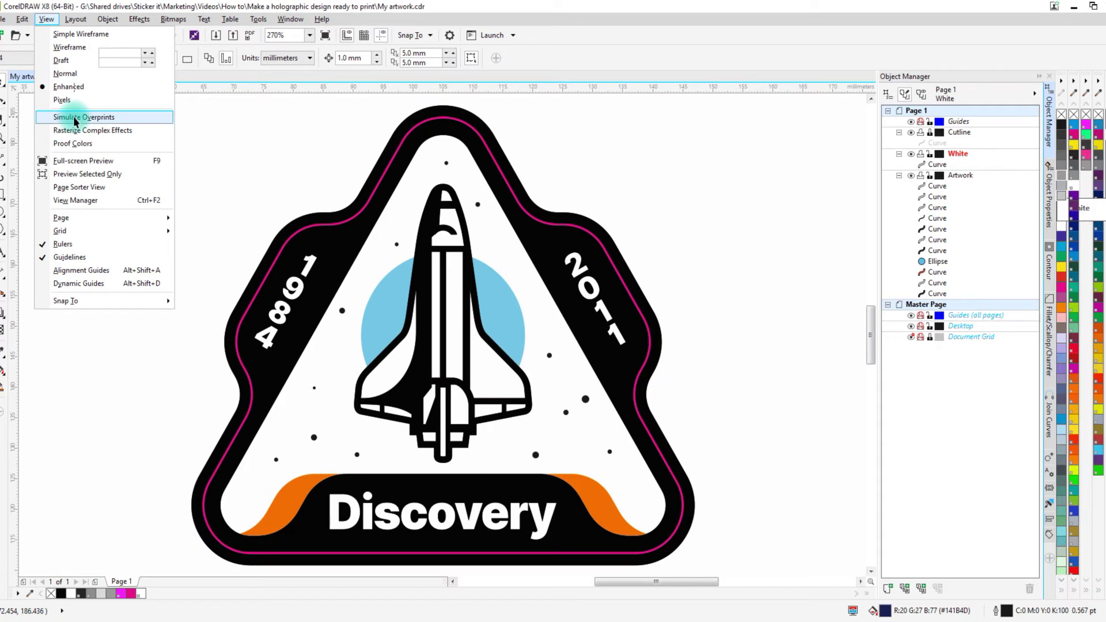
left_click(75, 117)
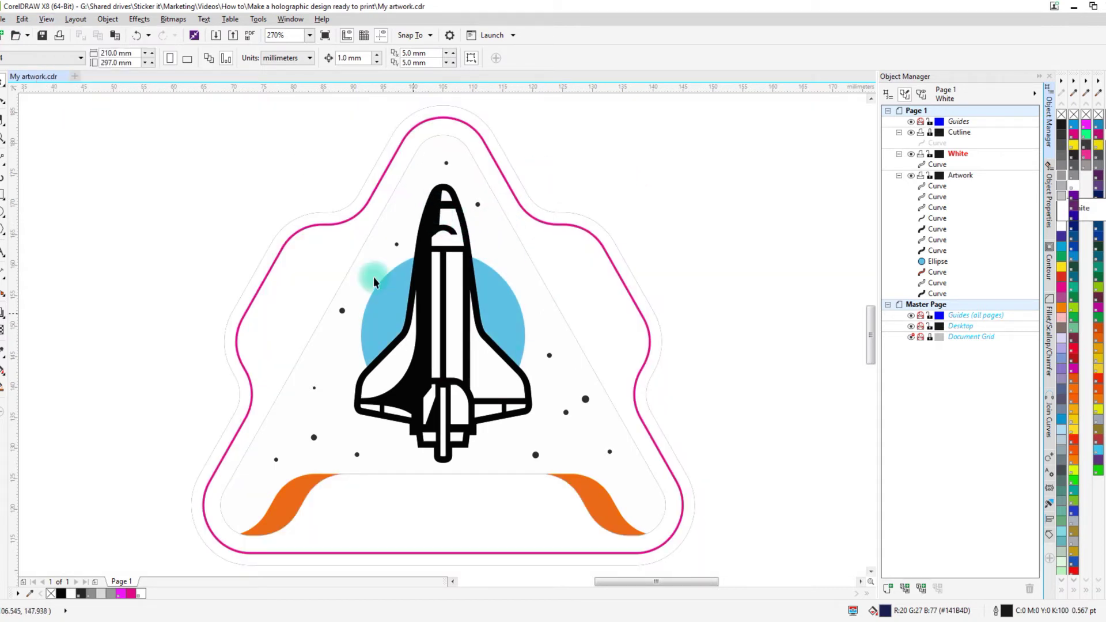
Step: Paste the shuttle outline shape into the White layer and merge it into the white mask
left_click(460, 223)
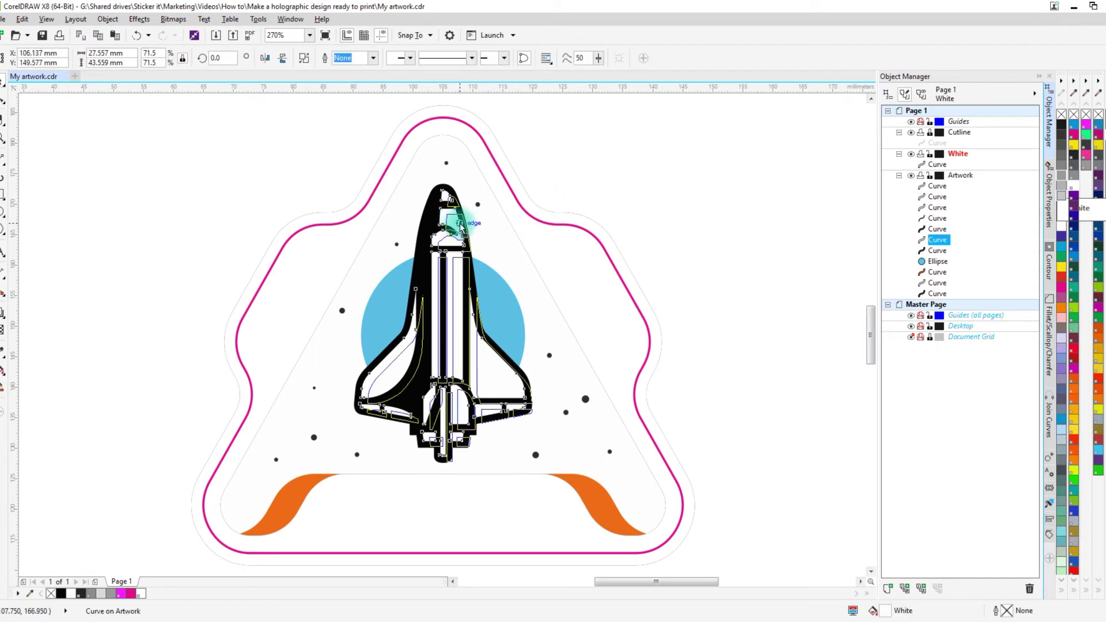
key("ctrl+z")
left_click(395, 233)
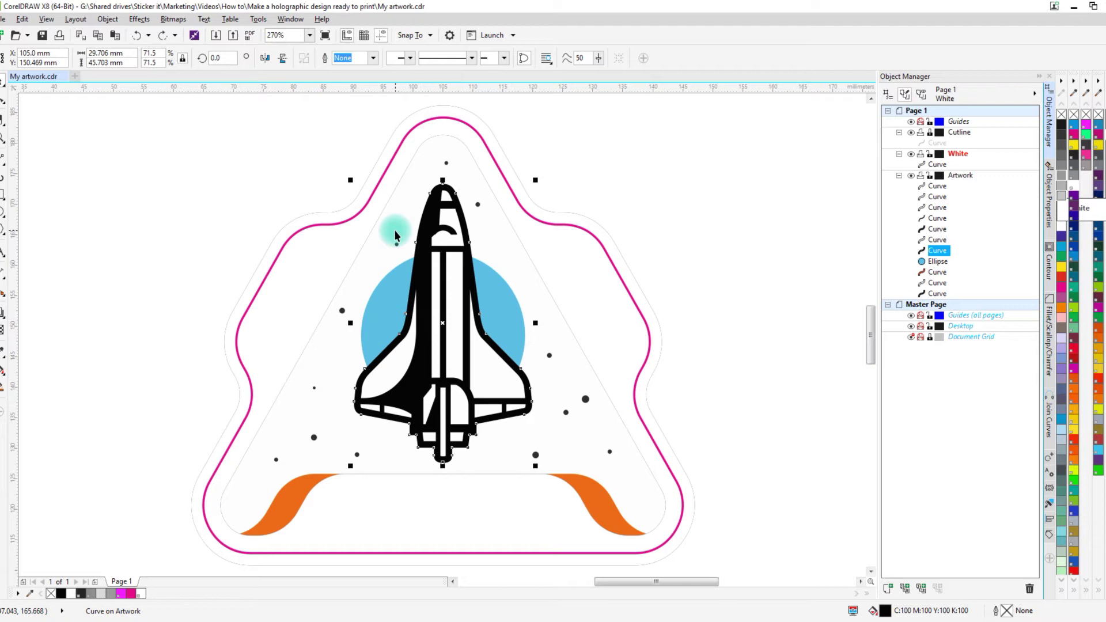
left_click(959, 153)
key("ctrl+v")
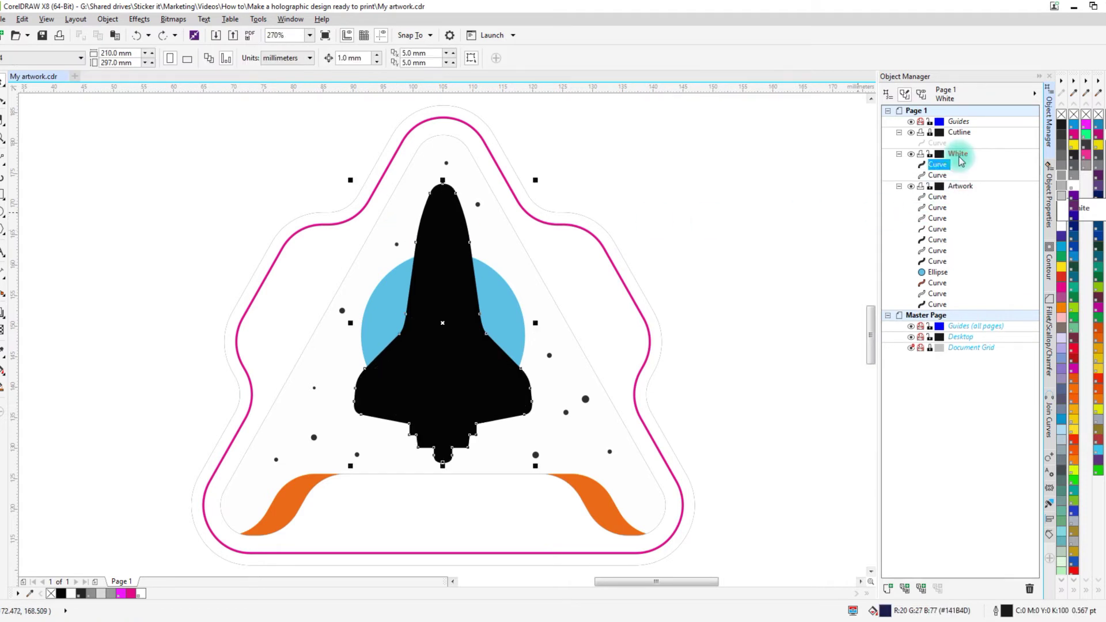
left_click(937, 175, "shift")
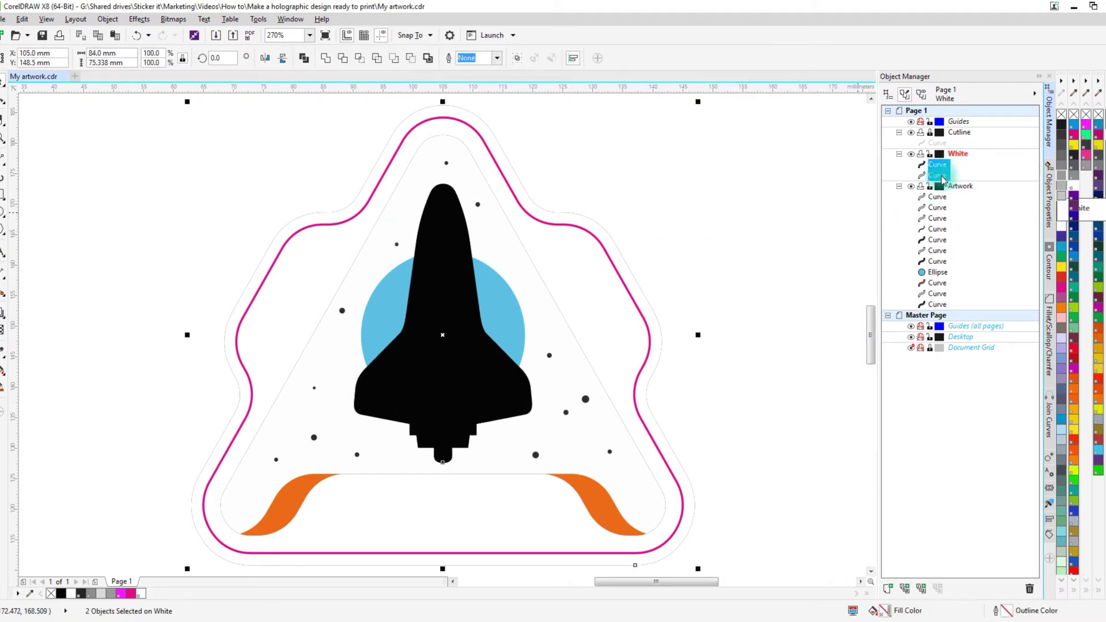
left_click(326, 59)
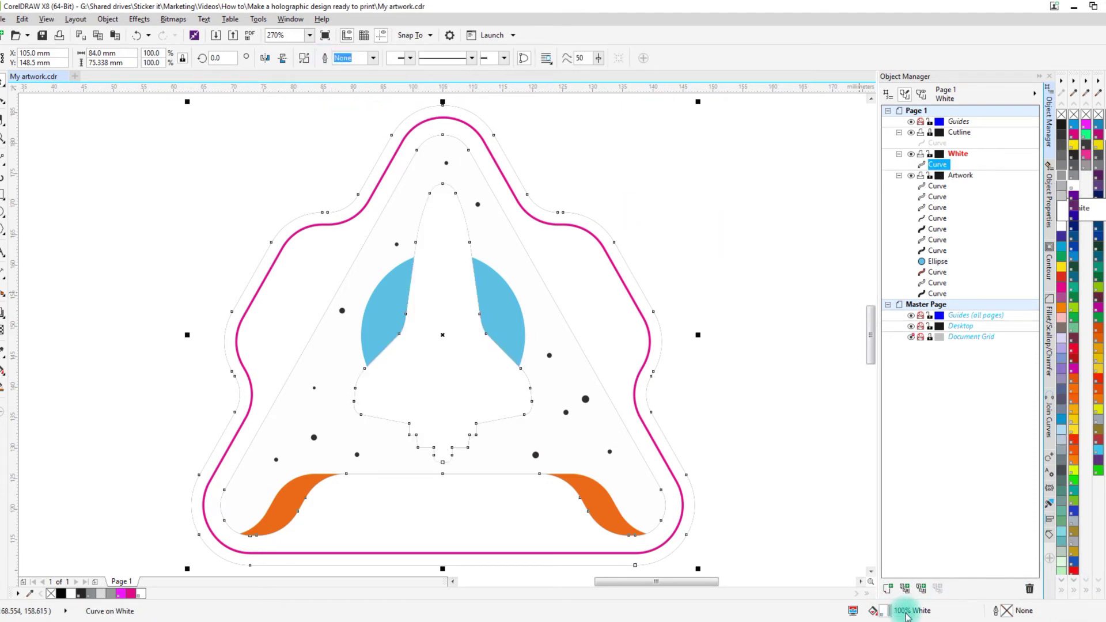
Step: Set Overprint Fill on the merged mask and toggle Simulate Overprints on and off
right_click(437, 243)
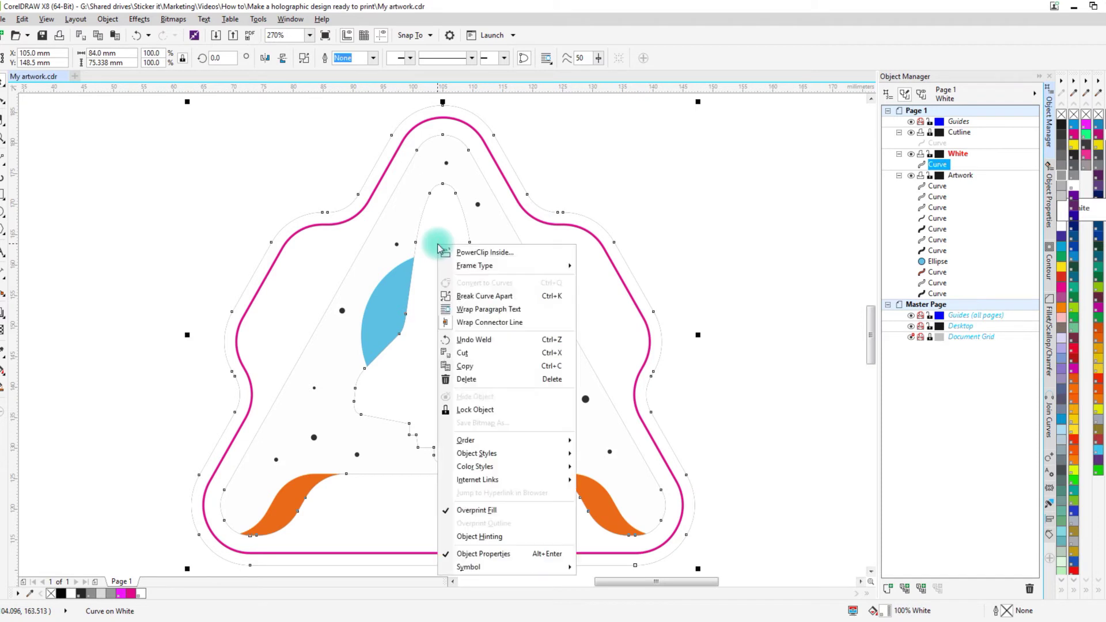
left_click(476, 514)
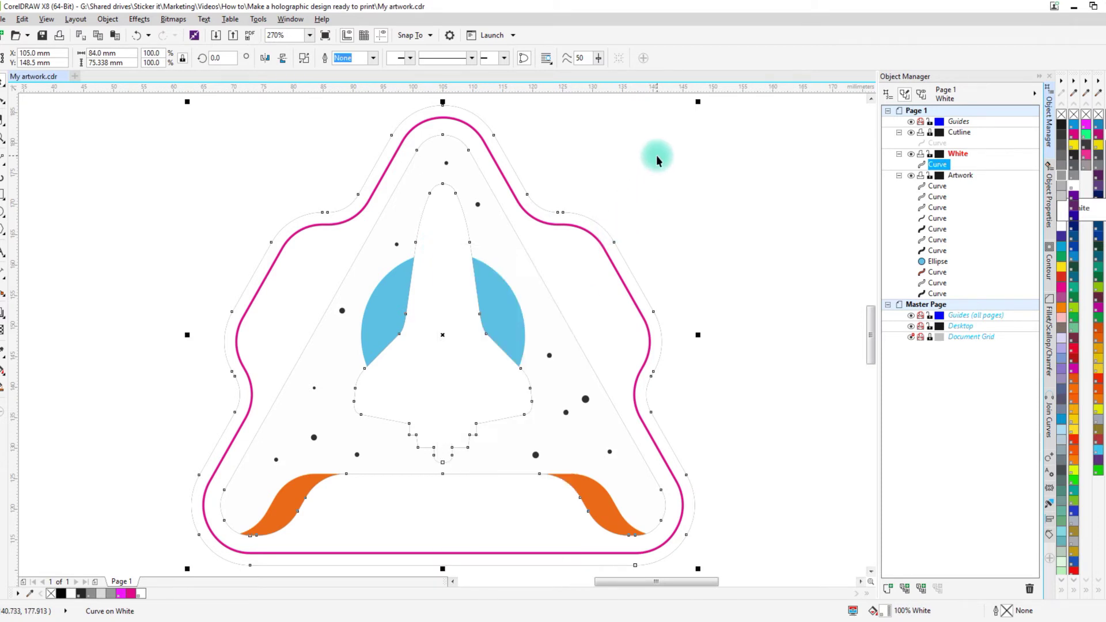
left_click(48, 19)
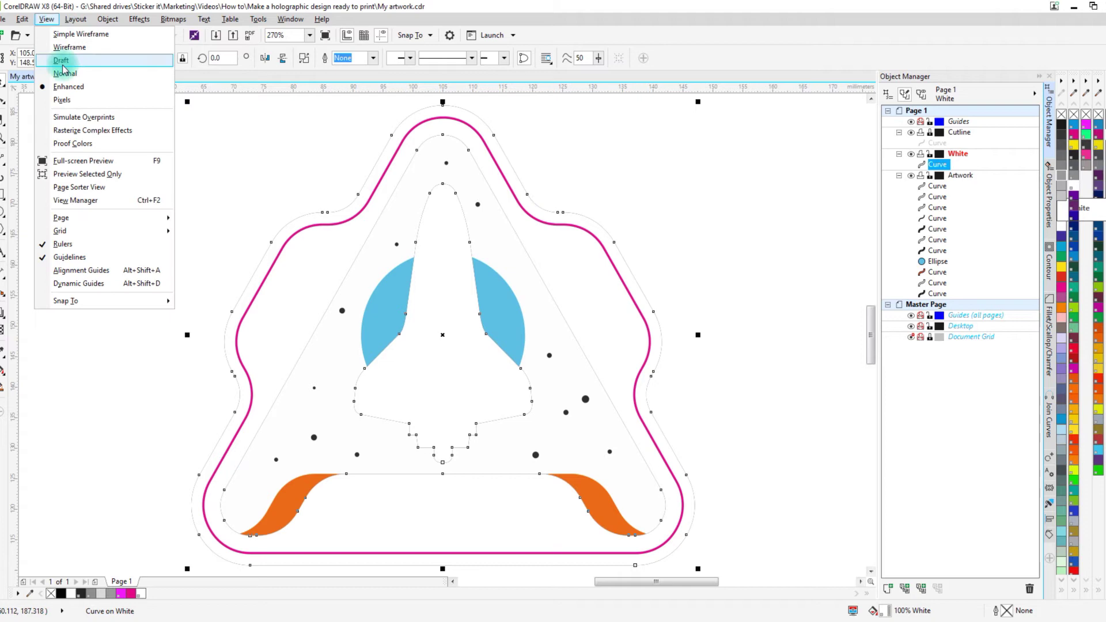
left_click(80, 118)
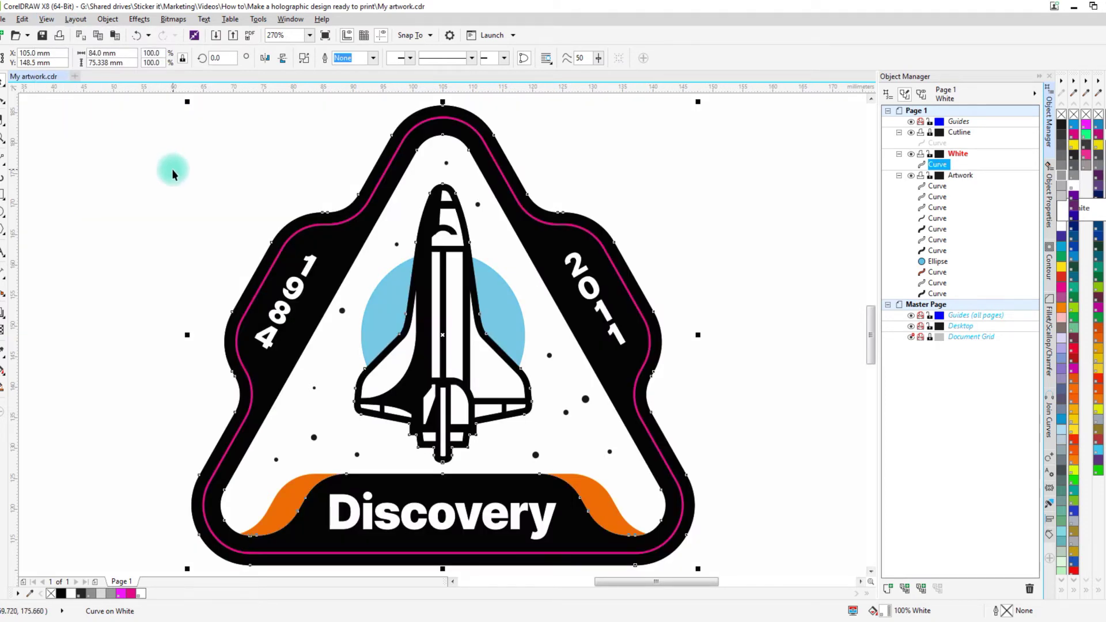
left_click(47, 20)
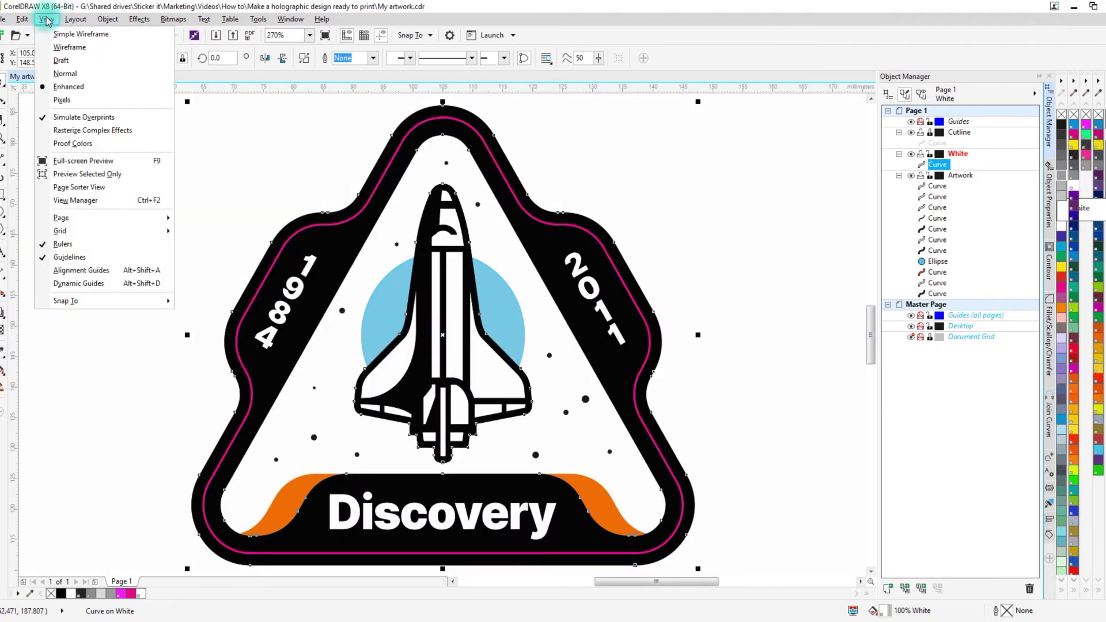
left_click(69, 117)
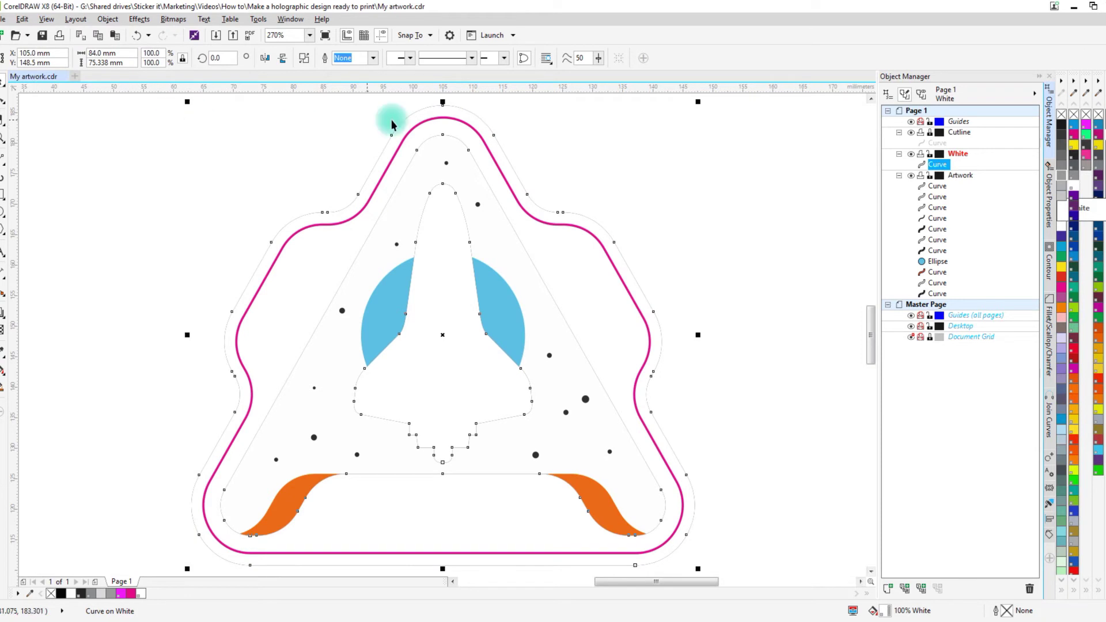
left_click(600, 163)
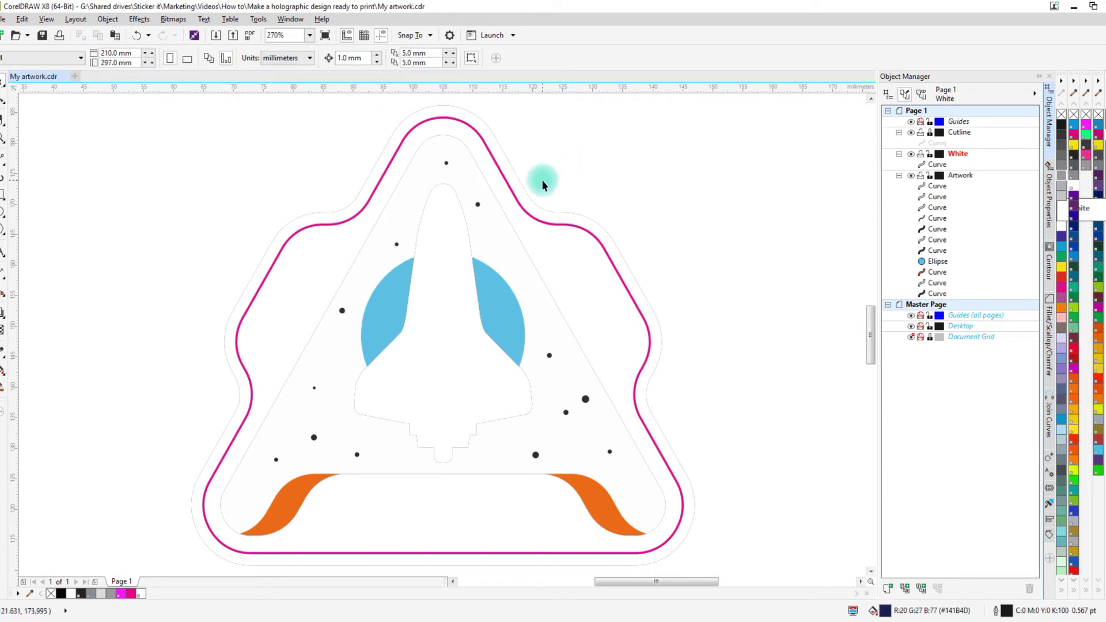
Step: Turn off the White layer's eye icon in Object Manager and clear the selection
scroll(541, 180, "down", 3)
scroll(563, 202, "up", 3)
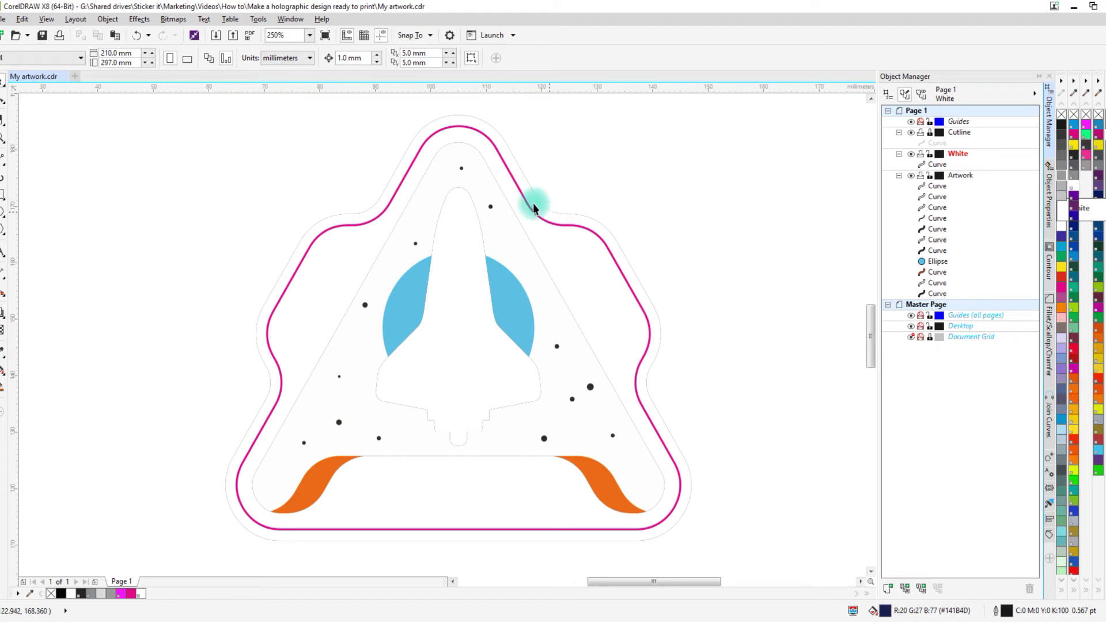
left_click(46, 19)
left_click(938, 208)
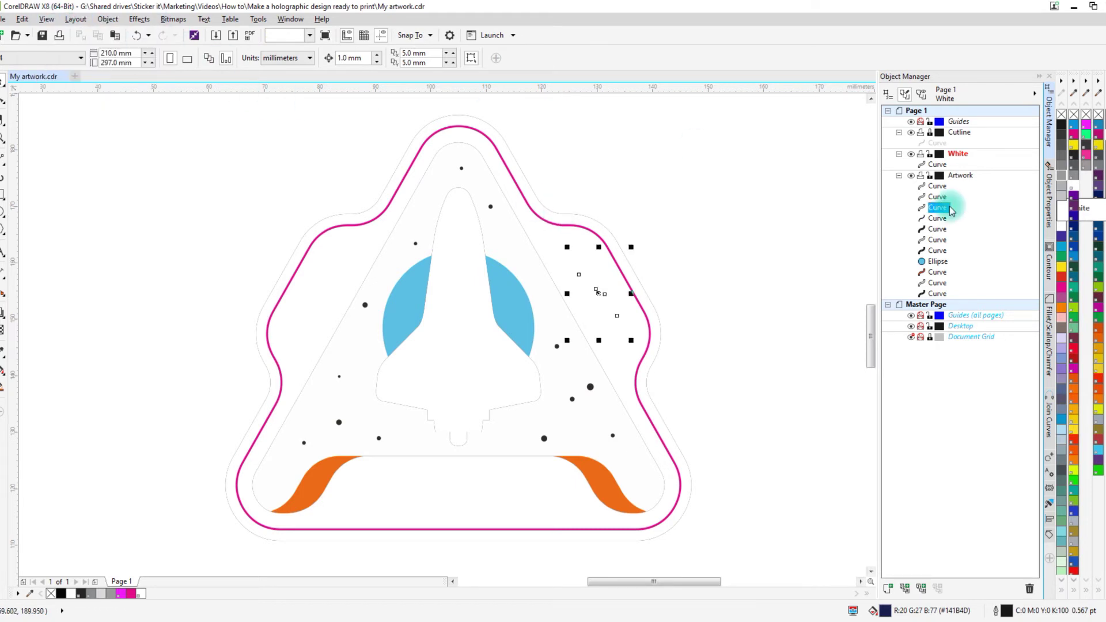
left_click(911, 154)
left_click(640, 193)
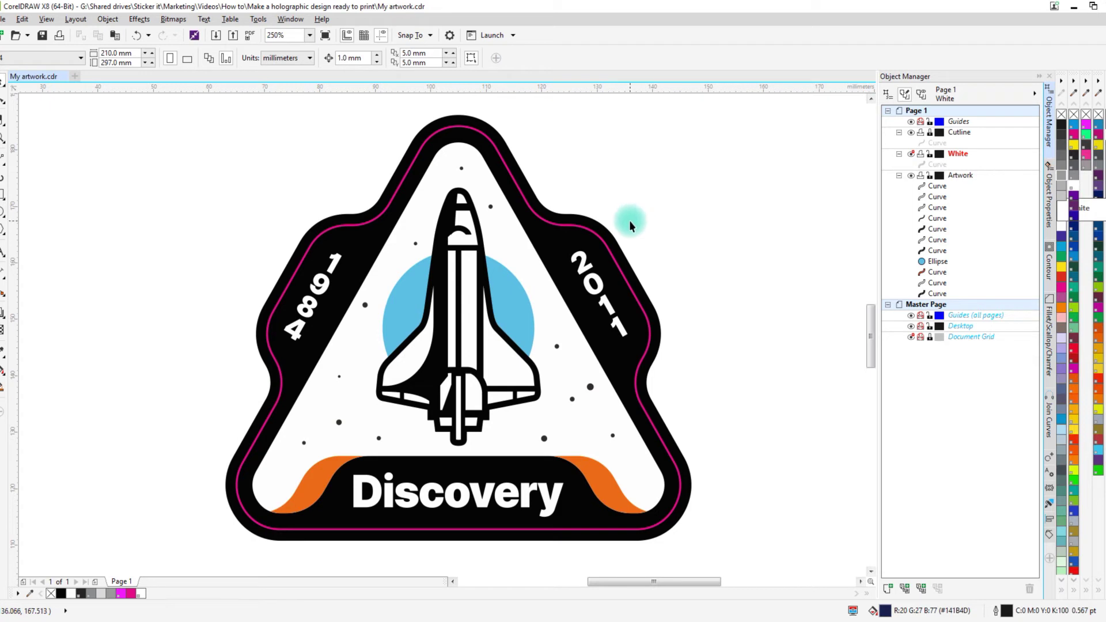
Step: Drag the sticker's outline curve onto the Cutline layer and select it to check
left_click(568, 226)
left_click_drag(568, 227, 957, 132)
left_click(575, 225)
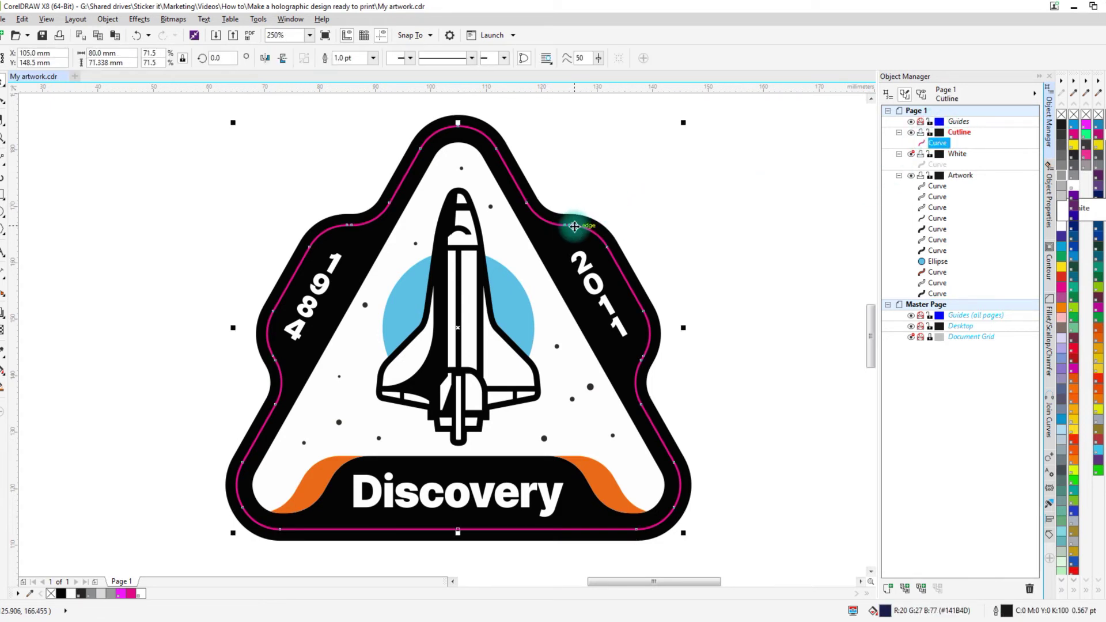
Step: Check the magenta cut line, then turn the White mask layer's visibility back on
scroll(574, 225, "up", 1)
scroll(574, 226, "down", 1)
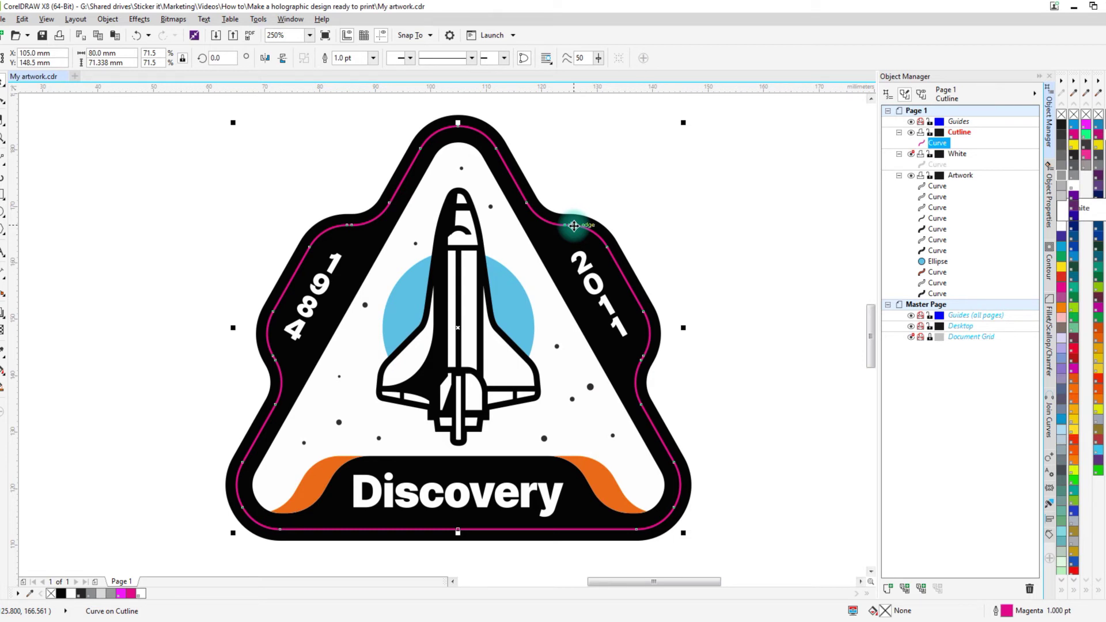
left_click(577, 212)
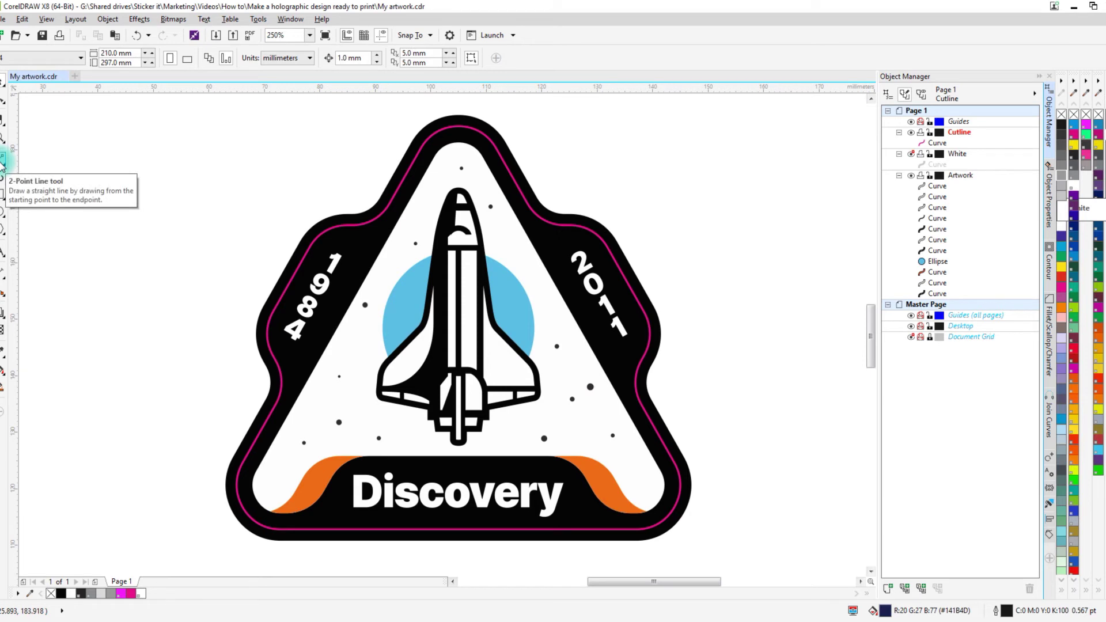
scroll(432, 239, "up", 1)
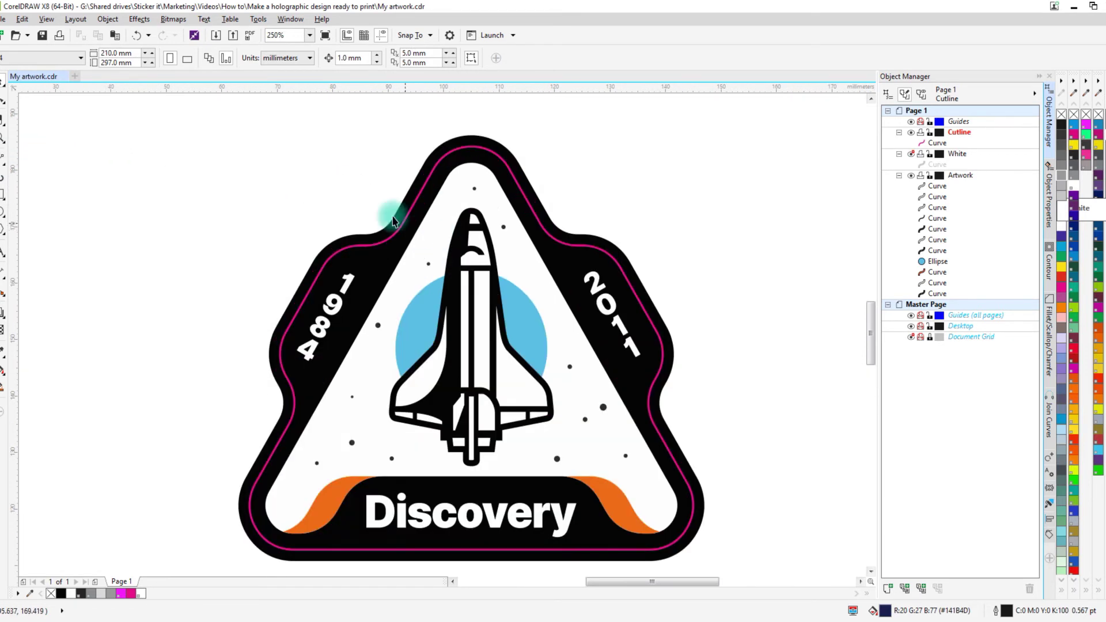
left_click(911, 153)
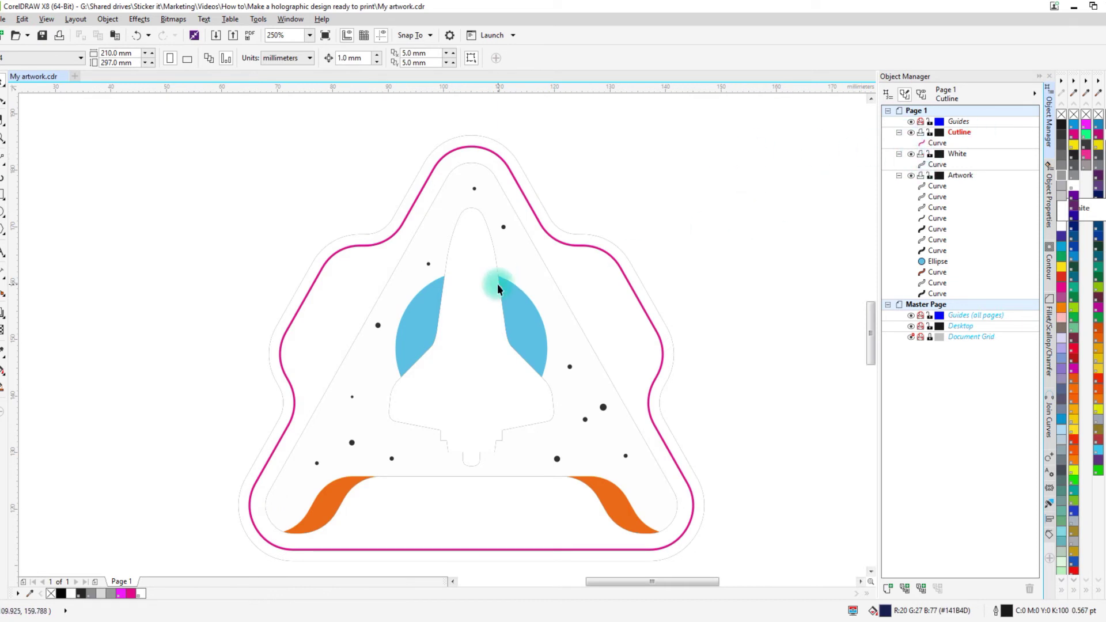
Step: Export the drawing as EPS - Encapsulated PostScript named 'My artwork'
left_click(4, 19)
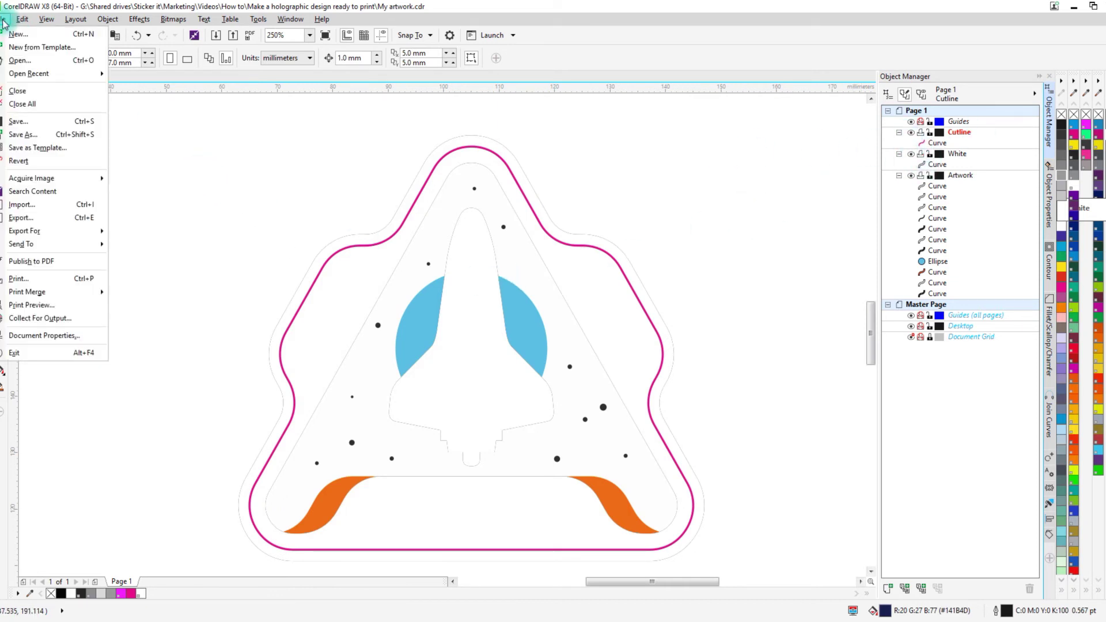
left_click(58, 219)
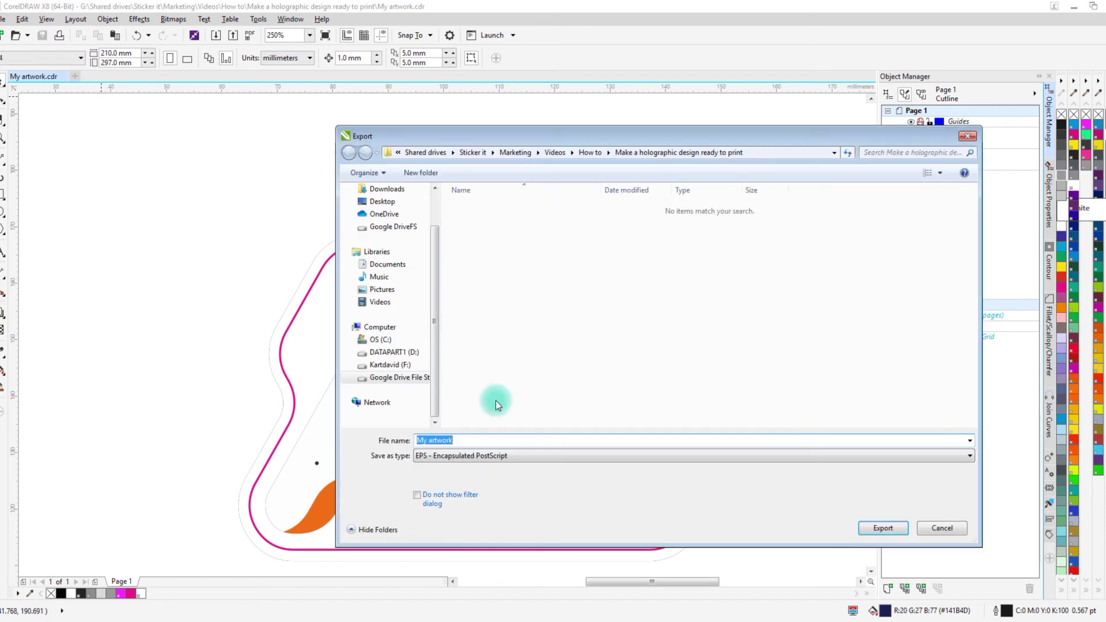
left_click(474, 456)
left_click(486, 451)
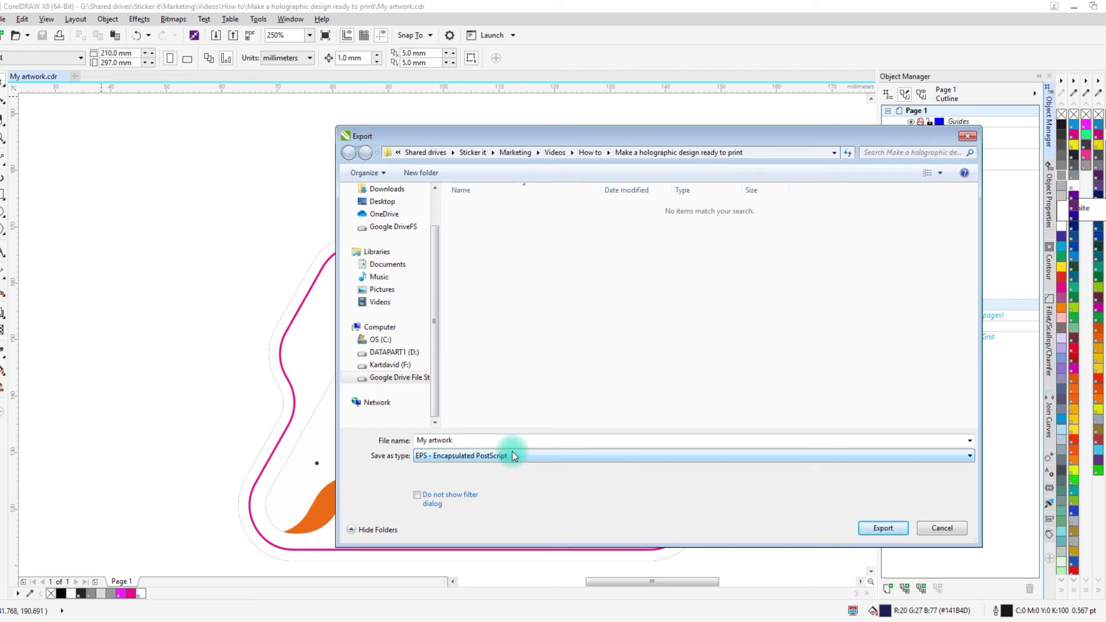
left_click(494, 440)
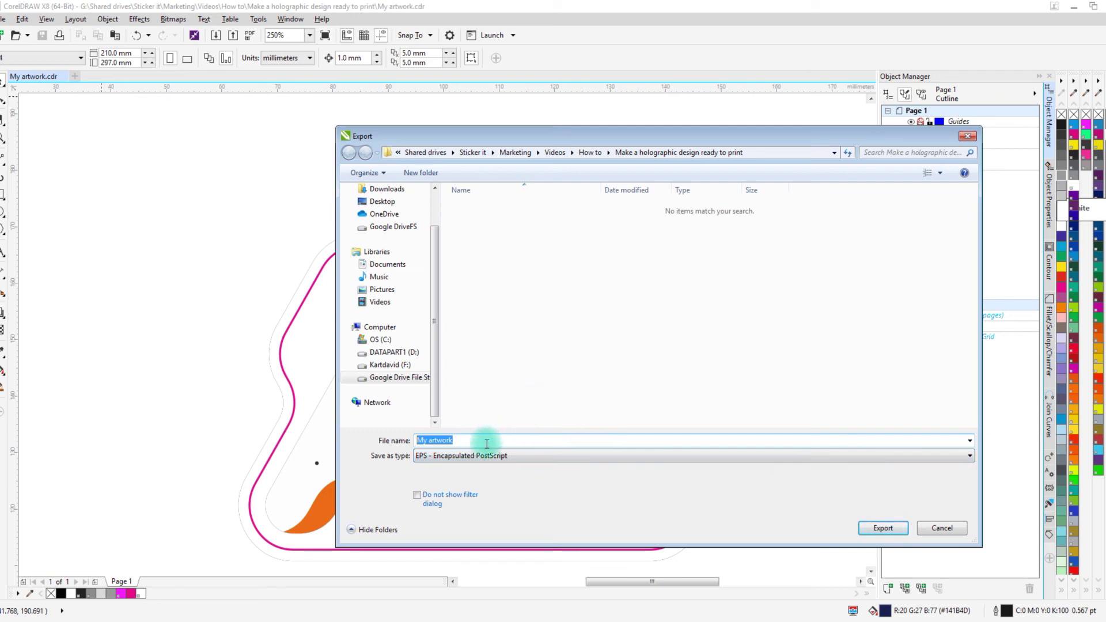
left_click(883, 528)
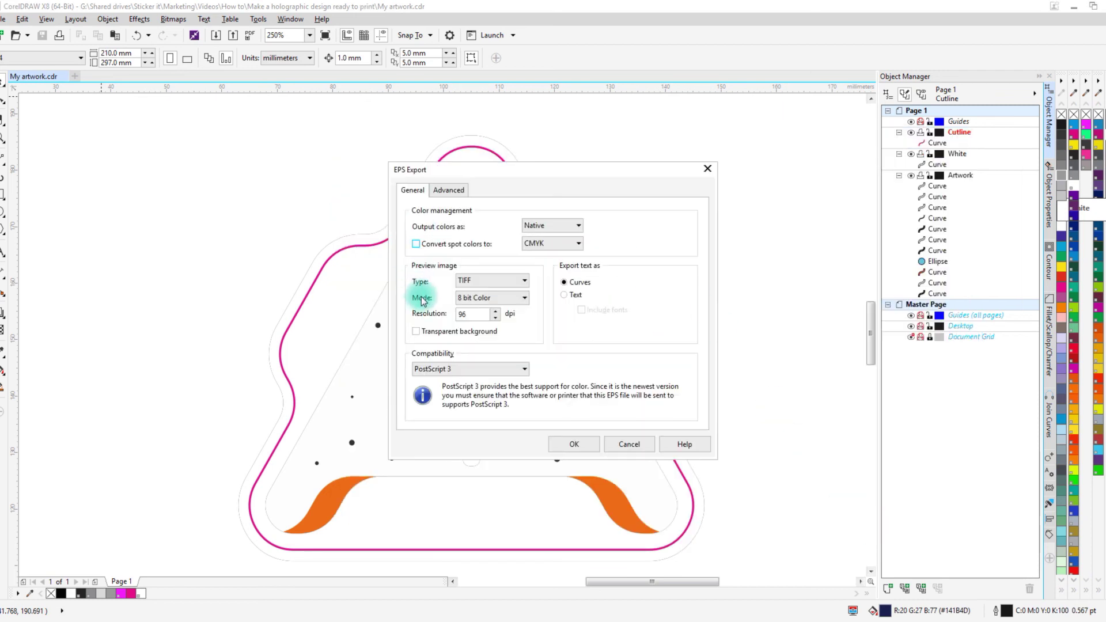
Step: Confirm overprint settings are preserved and accept the PostScript 3 EPS options
left_click(449, 190)
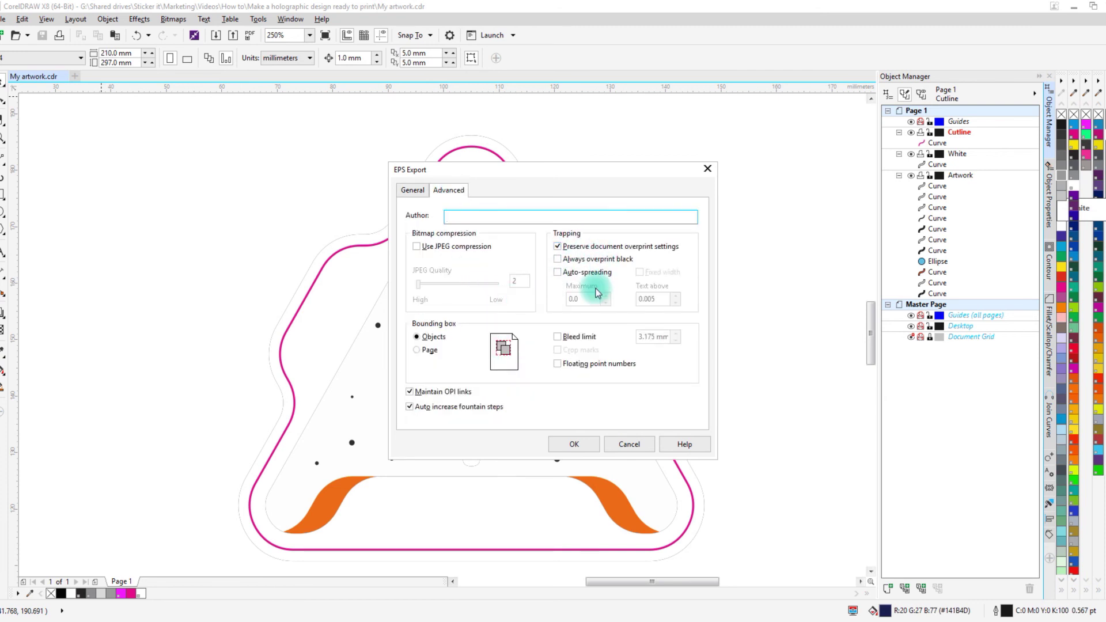
left_click(413, 192)
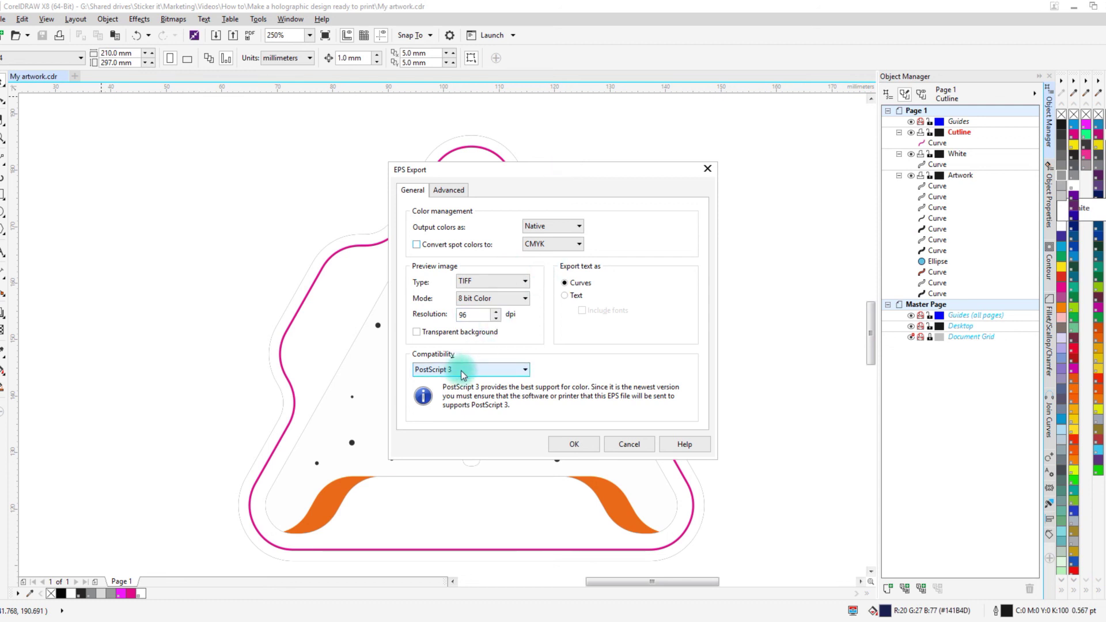
left_click(570, 444)
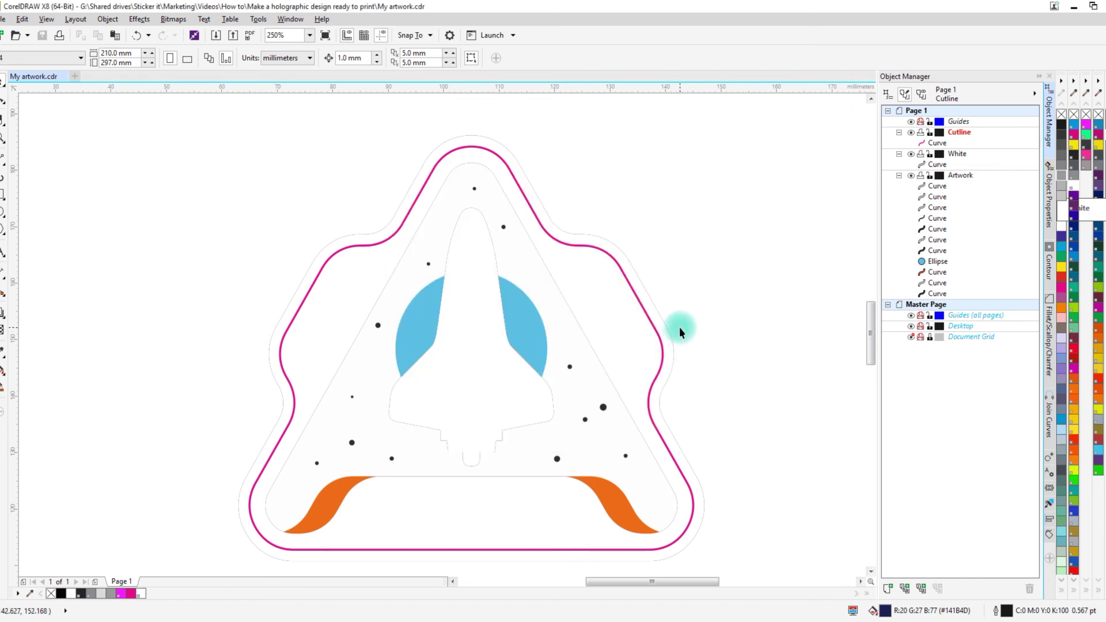